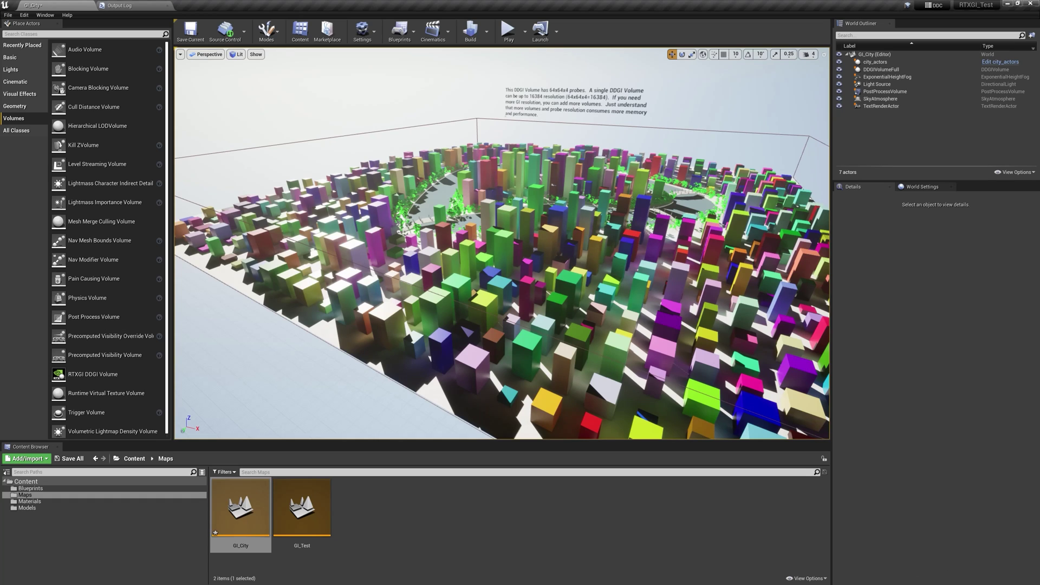
Run the 'stat gpu' console command to overlay GPU pass timings on the city view.
{"action": "right_click_drag", "start_coordinate": [563, 281], "coordinate": [563, 282]}
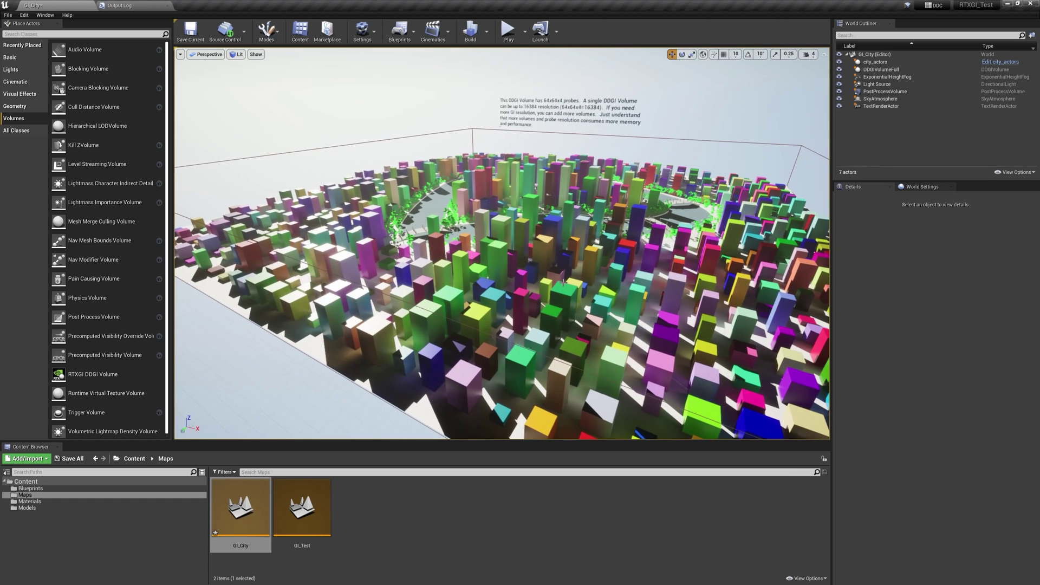
{"action": "key", "text": "grave"}
{"action": "type", "text": "stat gpu"}
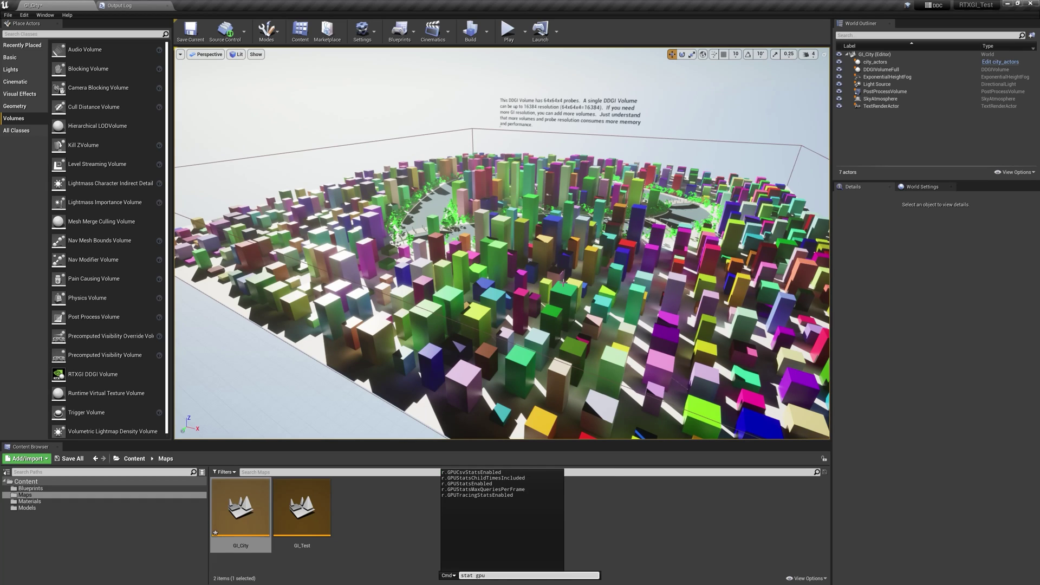
{"action": "key", "text": "Return"}
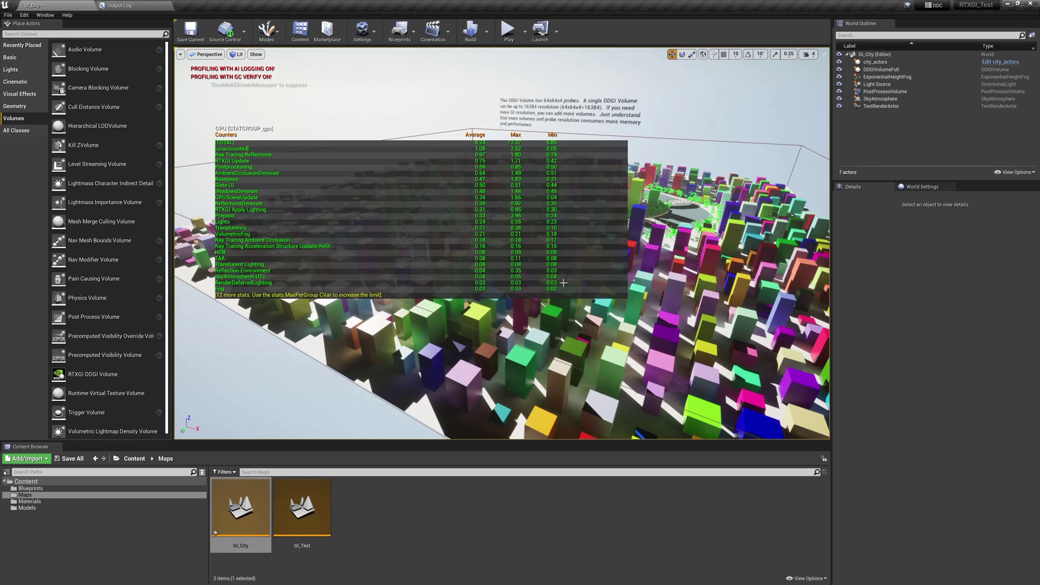
{"action": "right_click_drag", "start_coordinate": [564, 282], "coordinate": [628, 313]}
{"action": "key", "text": "F11"}
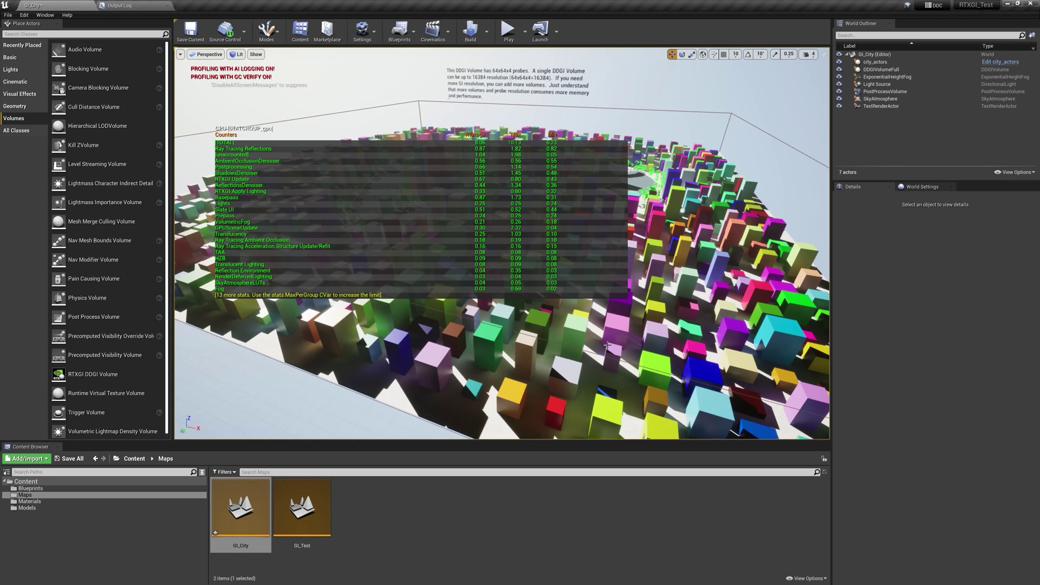
Open Project Settings at the Plugins - RTXGI page showing the DDGI options.
{"action": "left_click", "coordinate": [362, 32]}
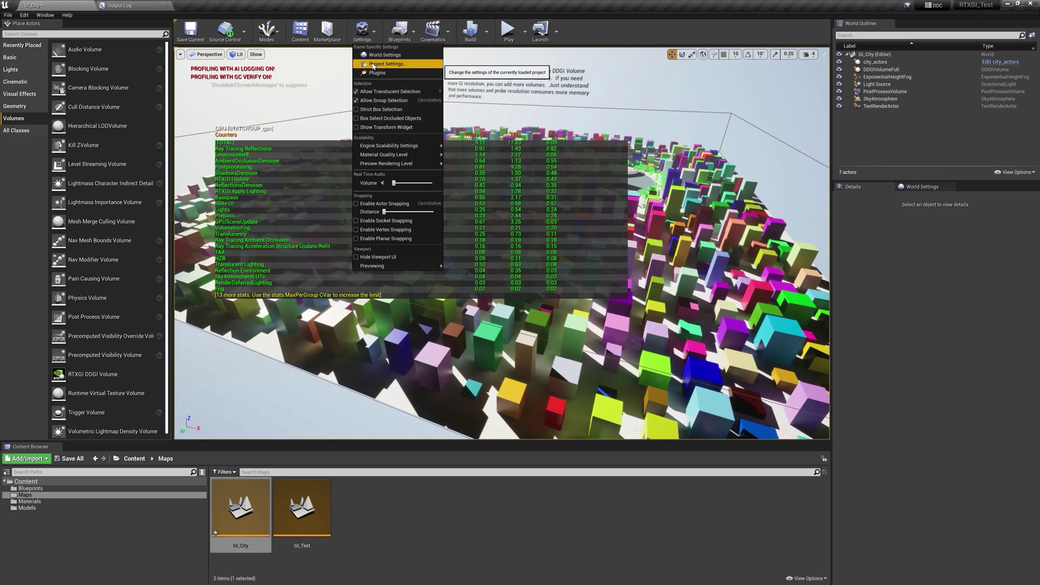
{"action": "left_click", "coordinate": [373, 65]}
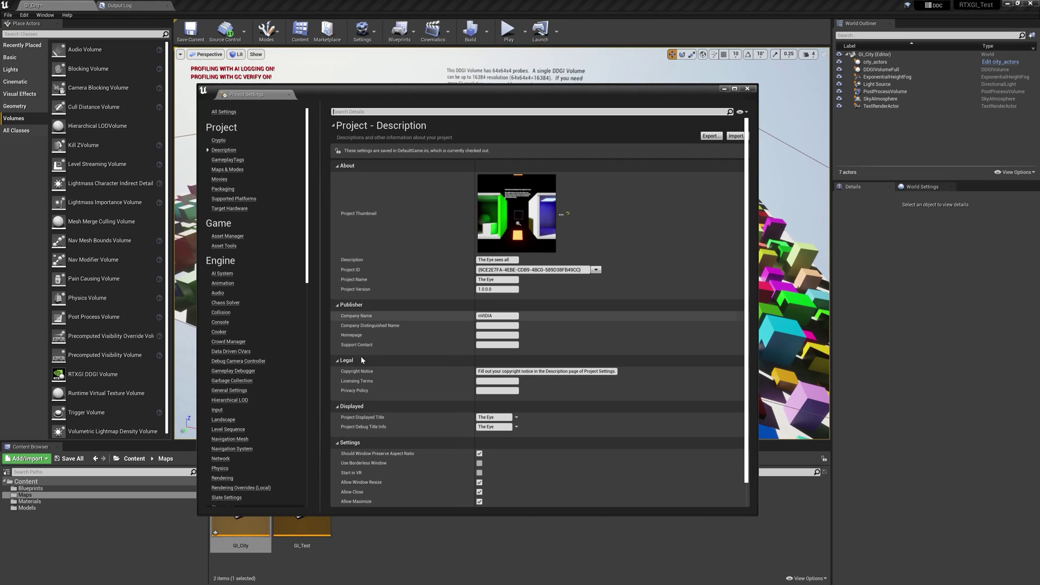
{"action": "left_click", "coordinate": [308, 439]}
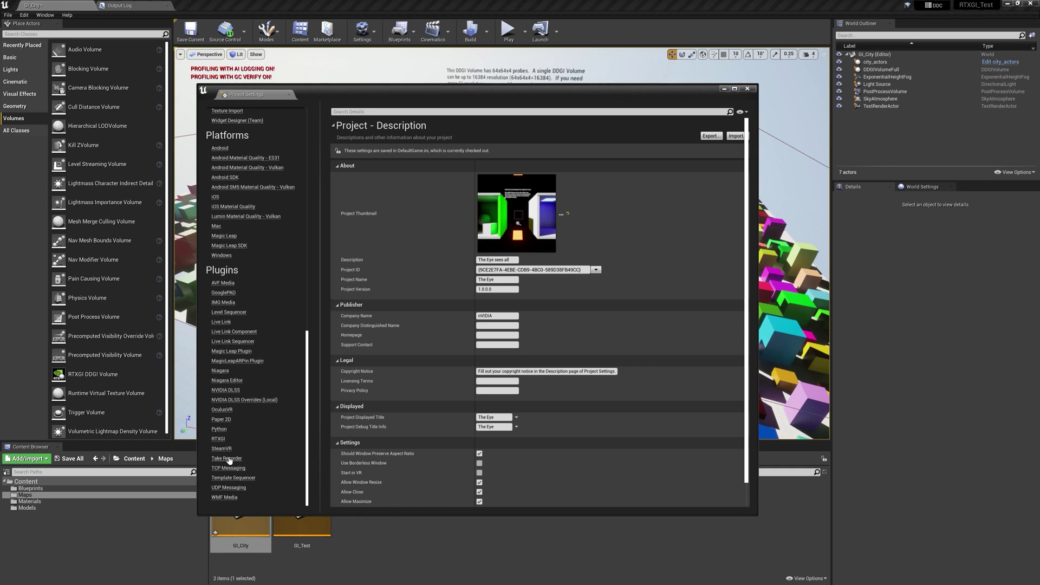
{"action": "left_click", "coordinate": [220, 439]}
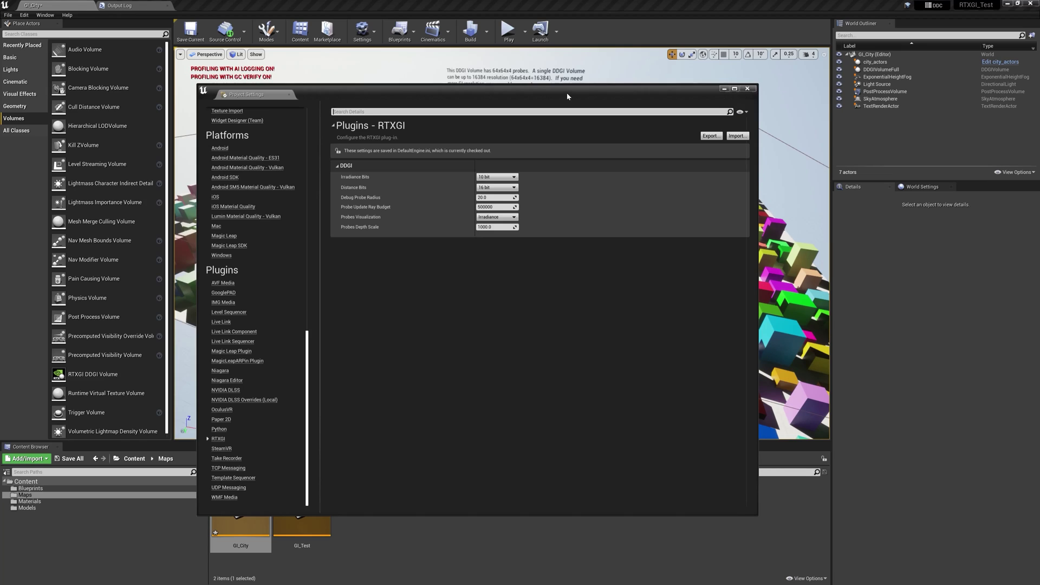
Move the settings window aside and enter 300000 as the DDGI Probe Update Ray Budget.
{"action": "left_click_drag", "start_coordinate": [567, 97], "coordinate": [257, 64]}
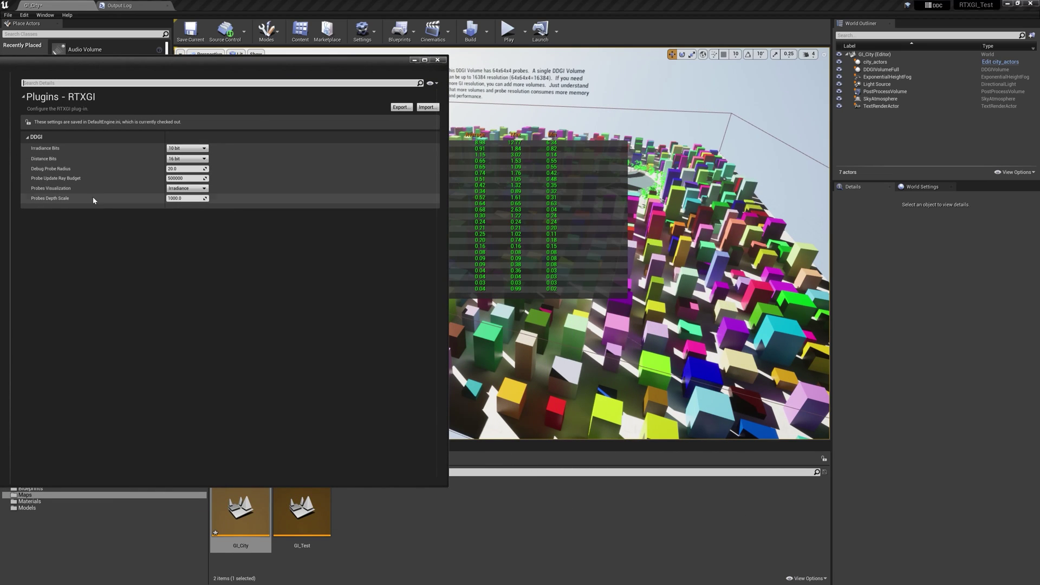
{"action": "left_click", "coordinate": [188, 180]}
{"action": "type", "text": "0"}
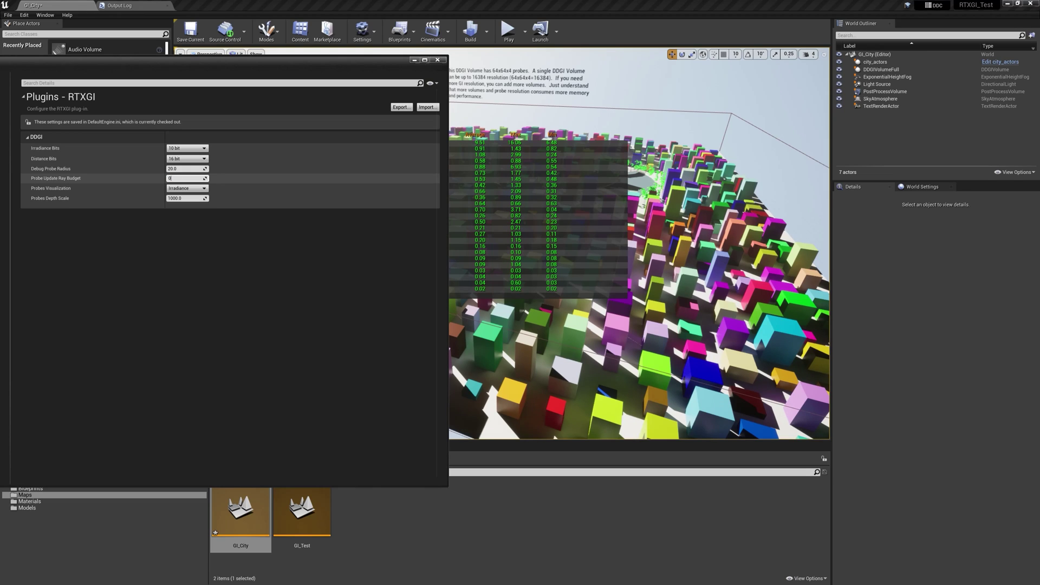
{"action": "left_click_drag", "start_coordinate": [326, 59], "coordinate": [594, 255]}
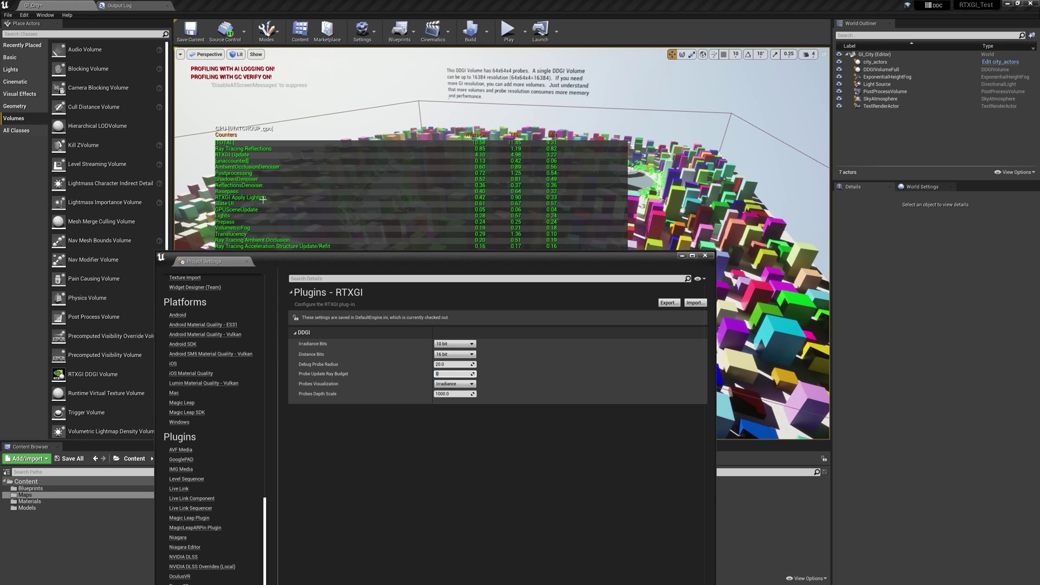
{"action": "mouse_move", "coordinate": [337, 375]}
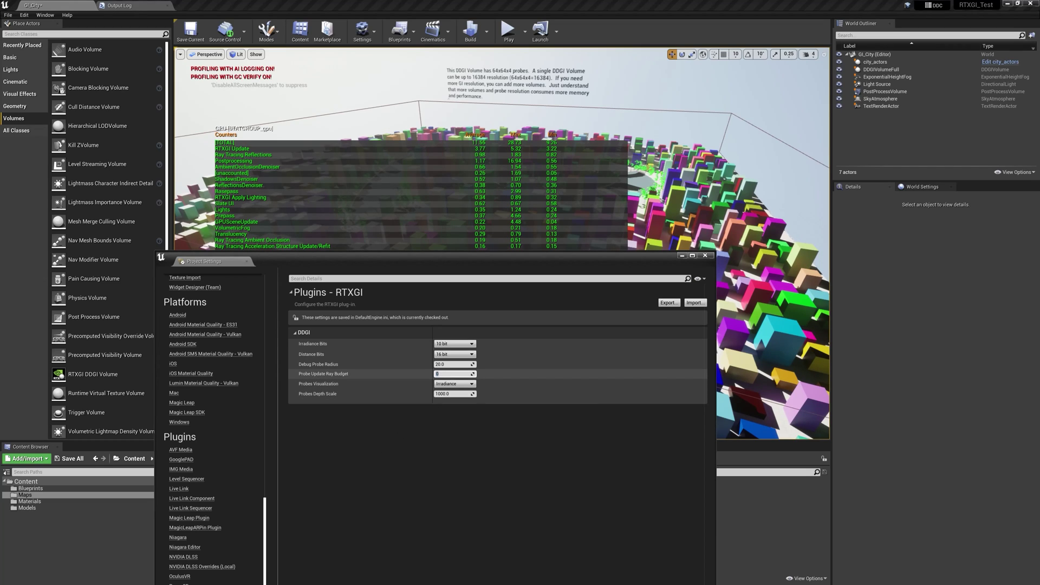
{"action": "left_click", "coordinate": [451, 374]}
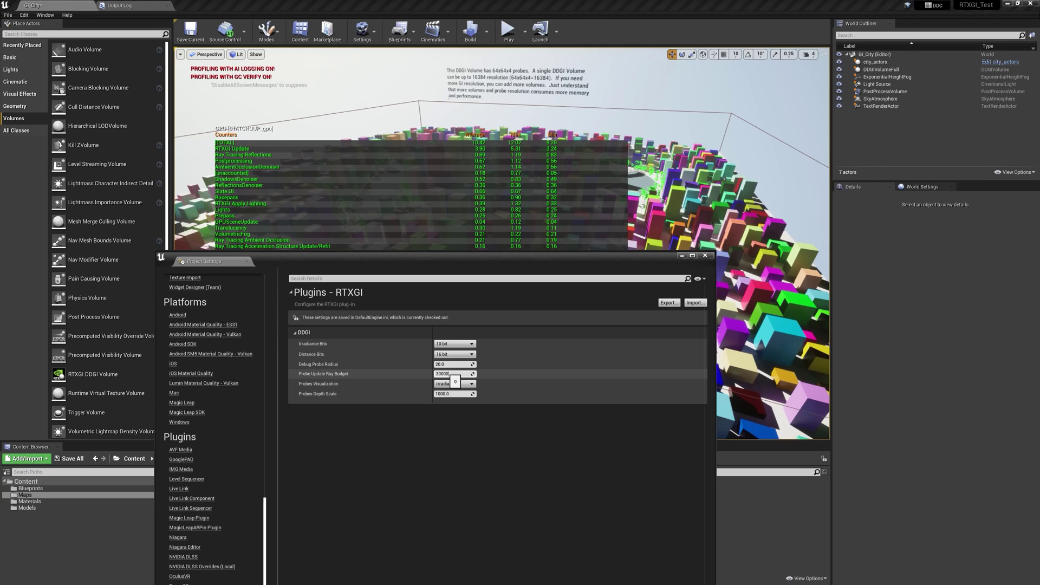
Change the Probe Update Ray Budget to 1000000, then settle on 400000.
{"action": "left_click", "coordinate": [443, 374]}
{"action": "type", "text": "1"}
{"action": "key", "text": "Return"}
{"action": "type", "text": "4"}
{"action": "key", "text": "Return"}
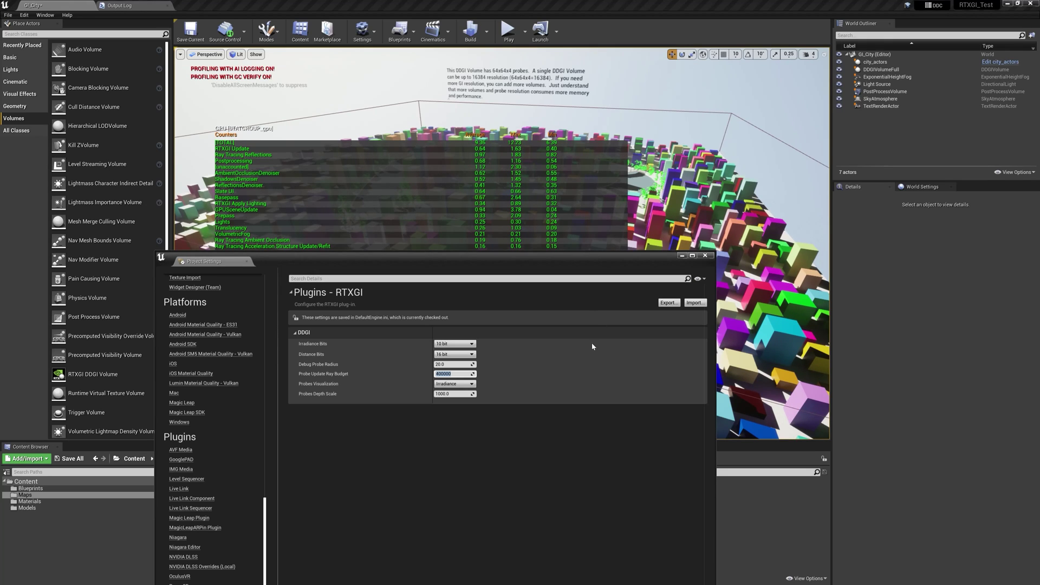
{"action": "mouse_move", "coordinate": [328, 378]}
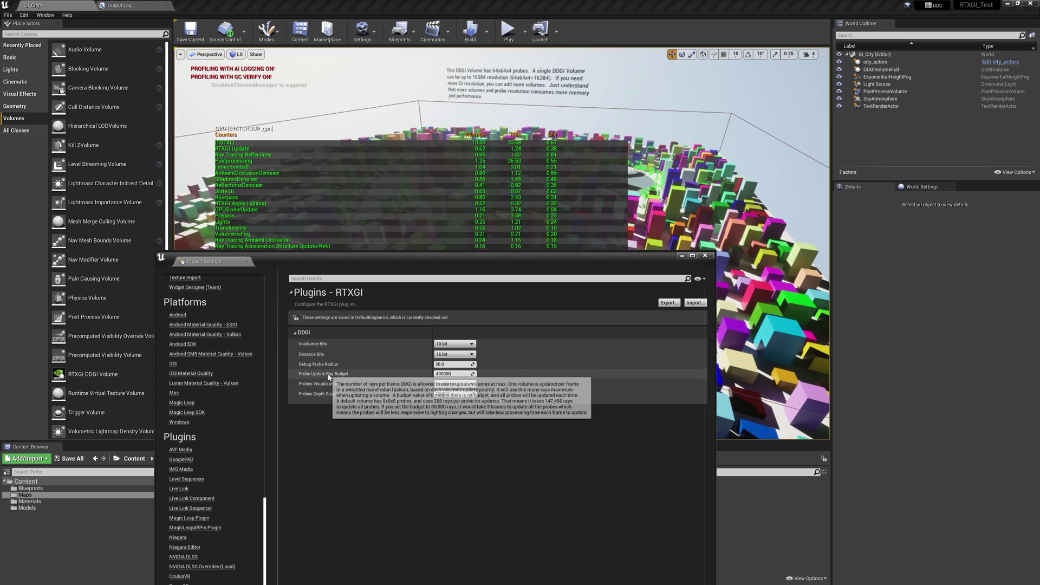
Close Project Settings and switch the city viewport to immersive full-screen mode with F11.
{"action": "left_click", "coordinate": [705, 255]}
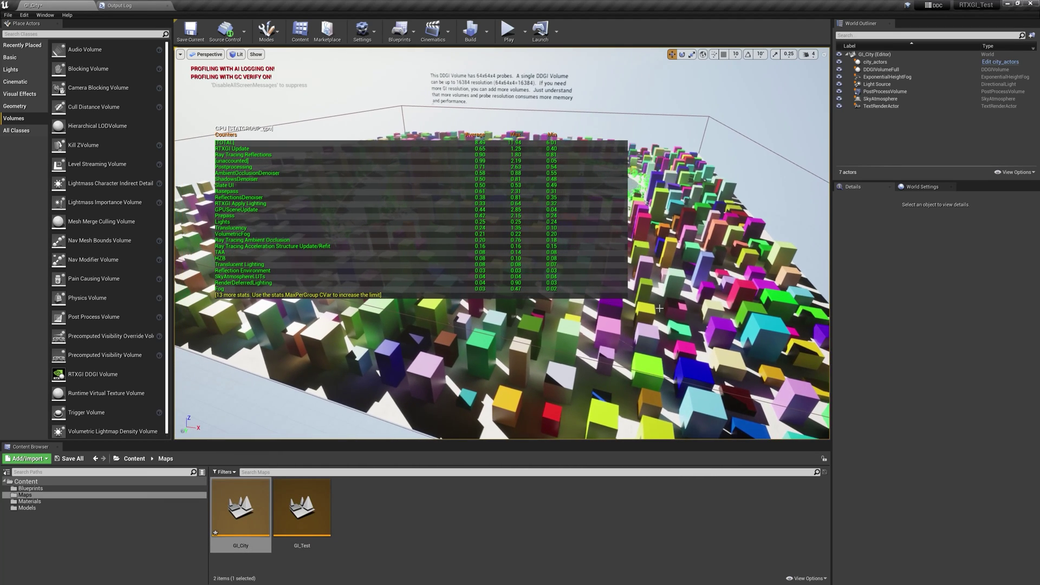
{"action": "key", "text": "F11"}
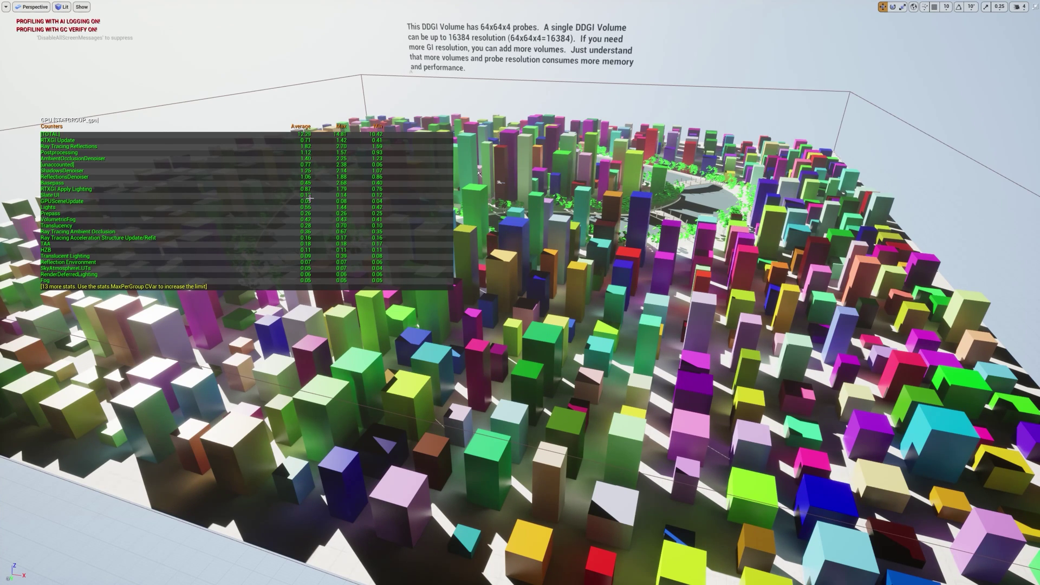
Set the viewport Screen Percentage to 50 in Viewport Options.
{"action": "left_click", "coordinate": [6, 7]}
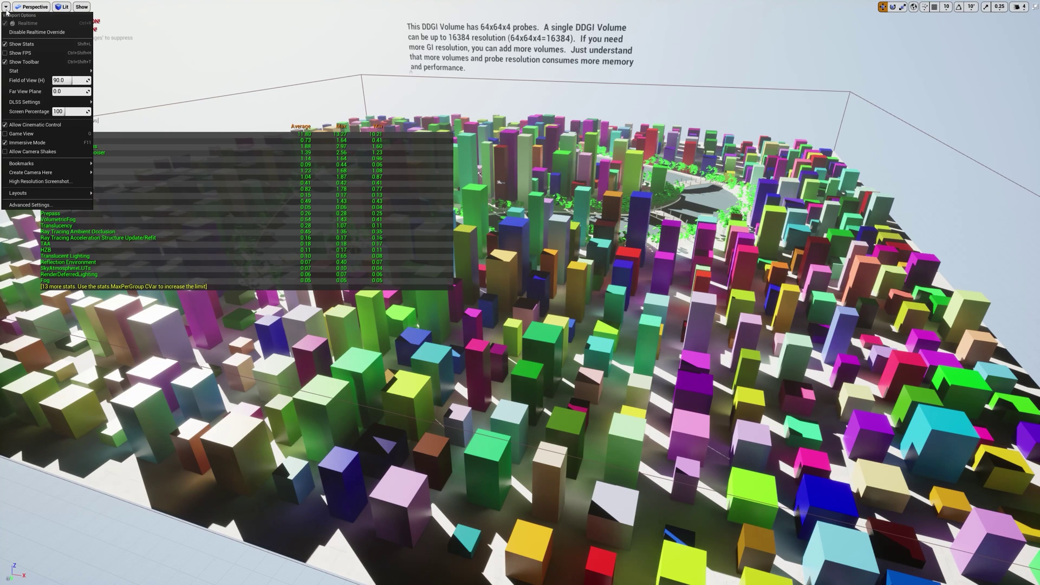
{"action": "left_click", "coordinate": [62, 111]}
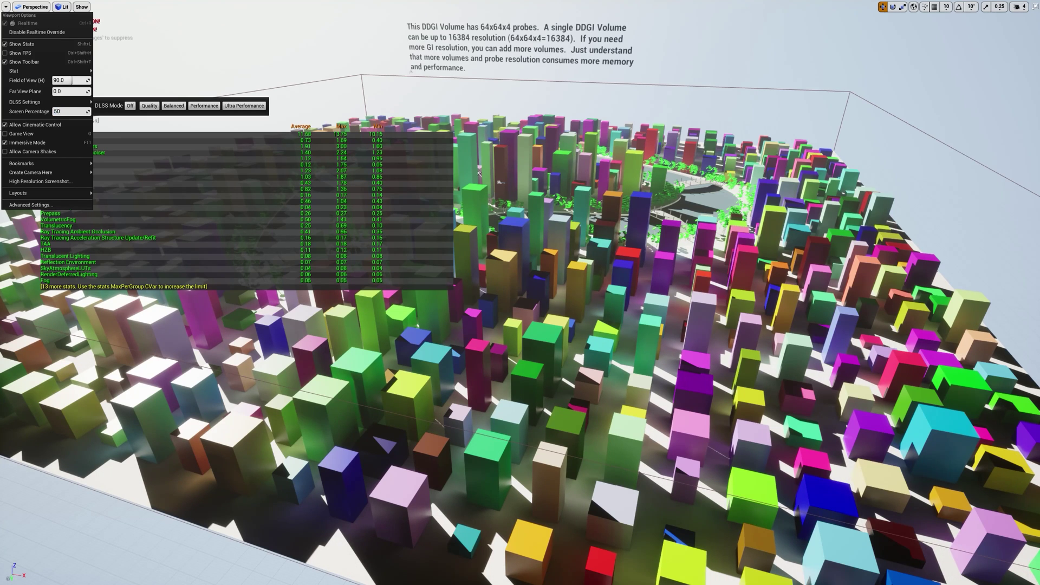
{"action": "type", "text": "50"}
{"action": "key", "text": "Return"}
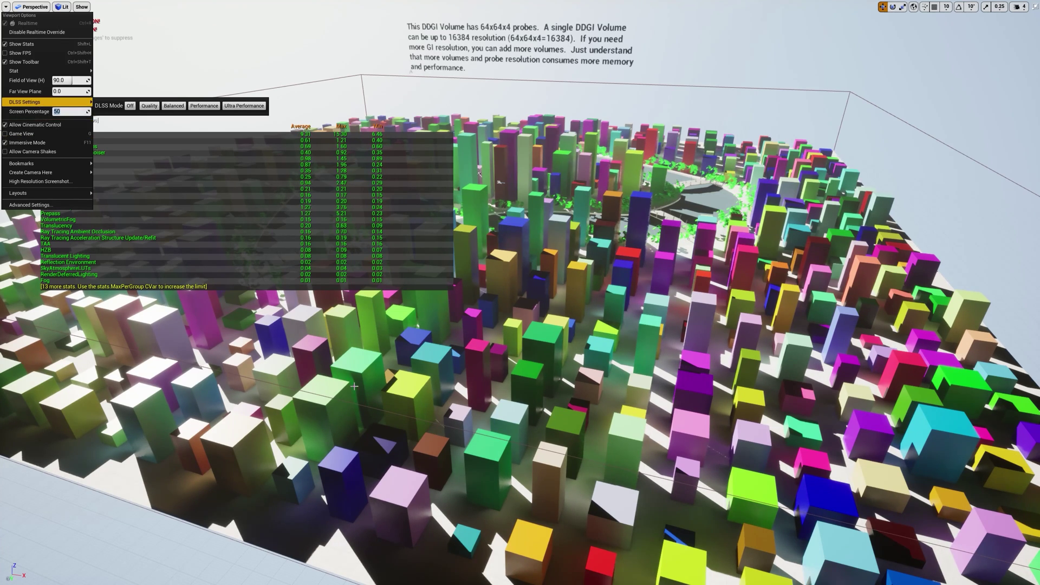
{"action": "right_click_drag", "start_coordinate": [626, 258], "coordinate": [585, 258]}
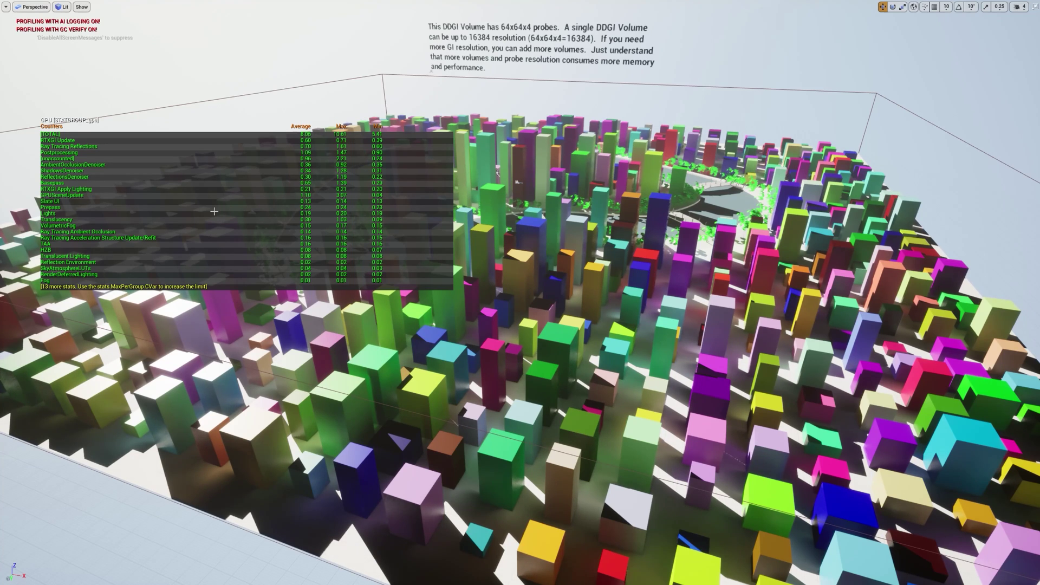
Restore the viewport Screen Percentage to 100.
{"action": "left_click", "coordinate": [6, 7]}
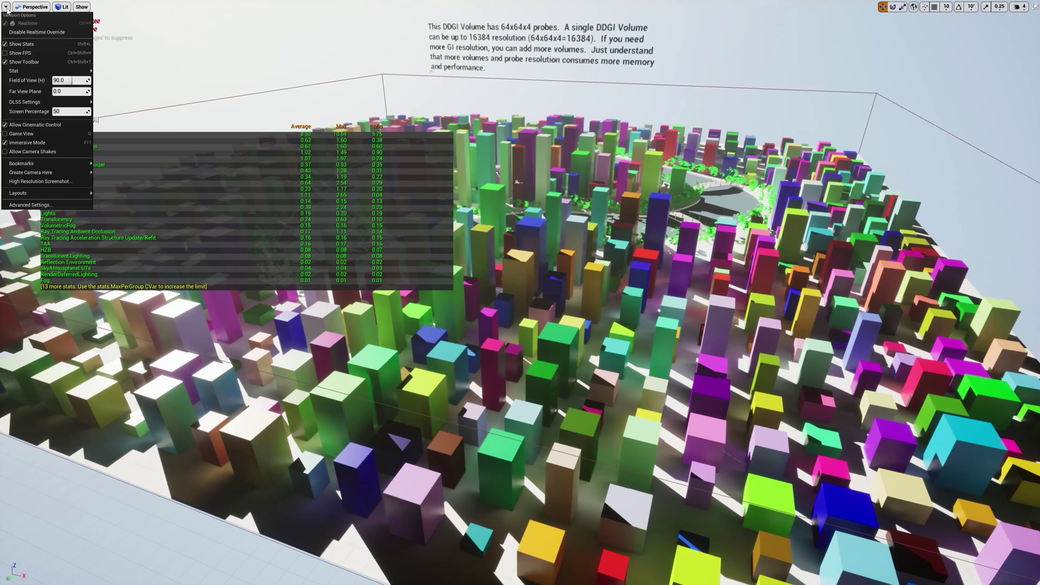
{"action": "left_click", "coordinate": [58, 111]}
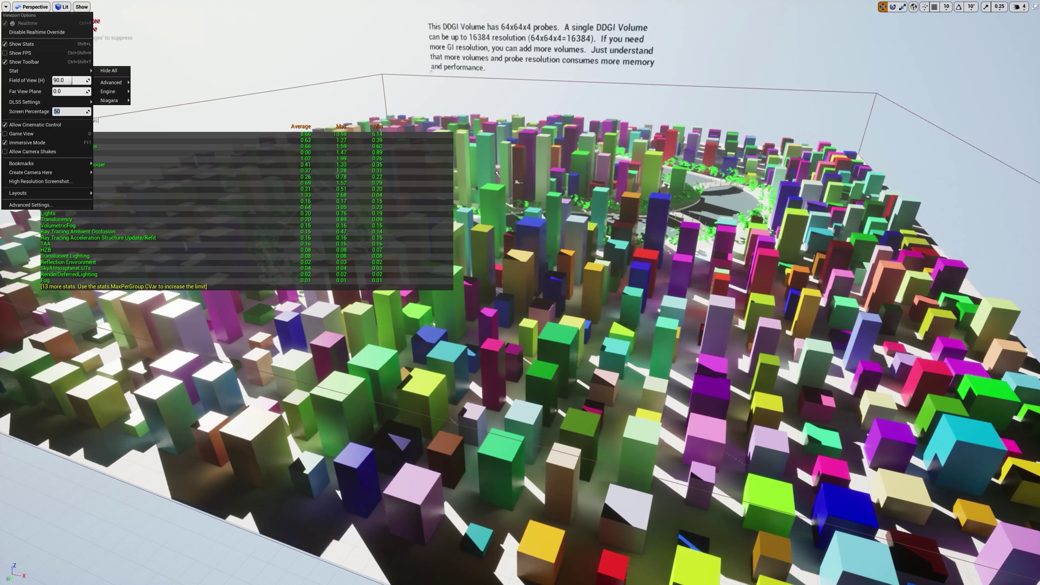
{"action": "type", "text": "100"}
{"action": "key", "text": "Return"}
{"action": "left_click", "coordinate": [288, 222]}
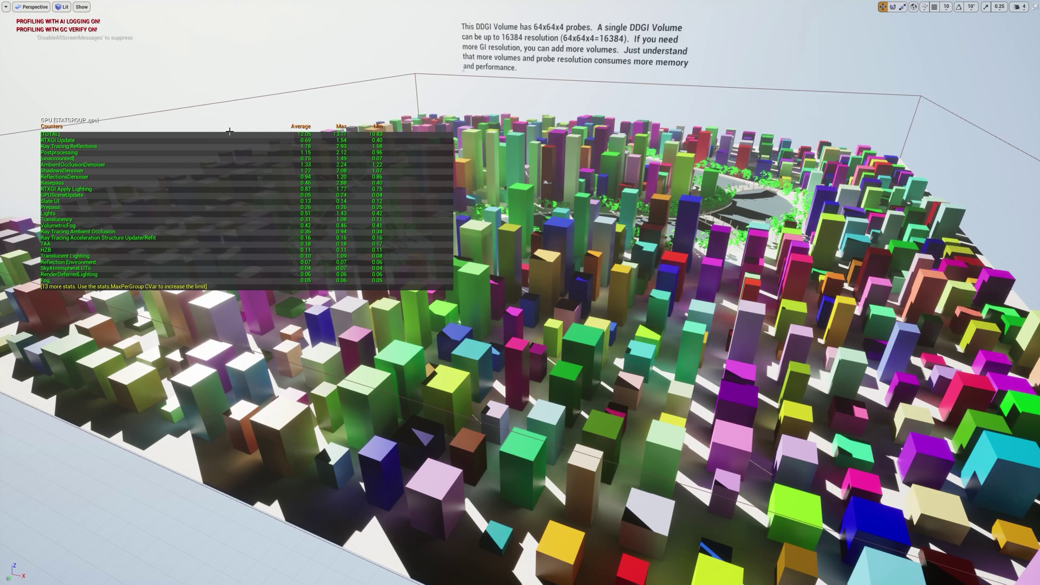
Switch the DLSS Settings mode to Performance.
{"action": "left_click", "coordinate": [6, 7]}
{"action": "mouse_move", "coordinate": [41, 103]}
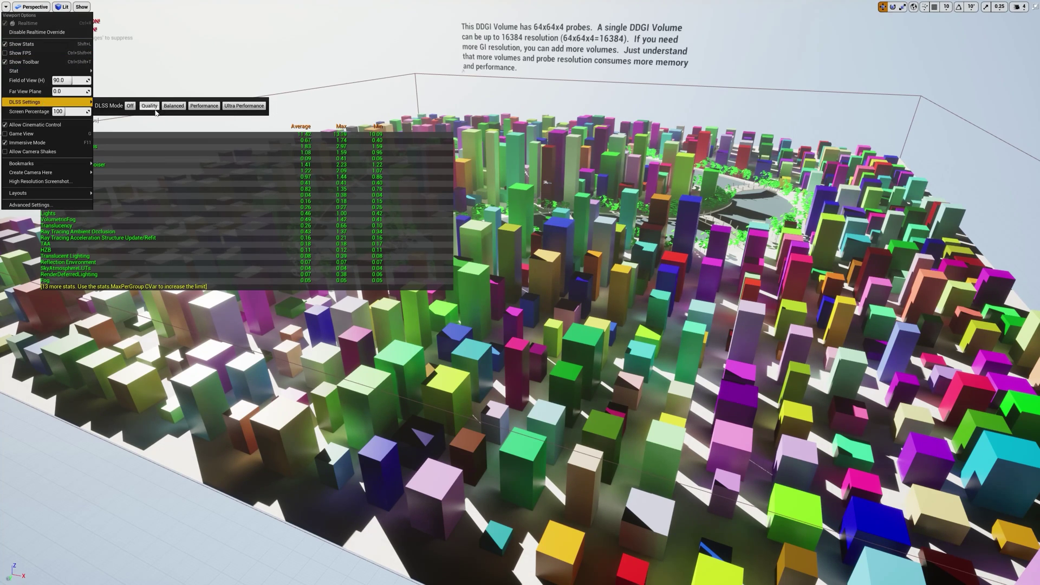
{"action": "left_click_drag", "start_coordinate": [314, 302], "coordinate": [352, 345]}
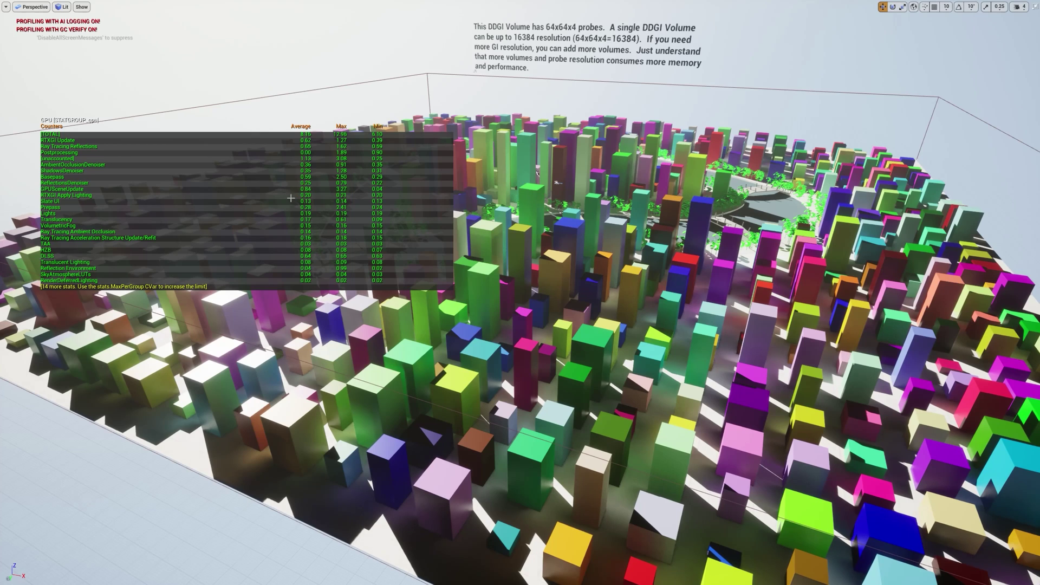
Set DLSS Mode to Off in the viewport's DLSS Settings, falling back to TAA.
{"action": "left_click", "coordinate": [5, 7]}
{"action": "mouse_move", "coordinate": [34, 103]}
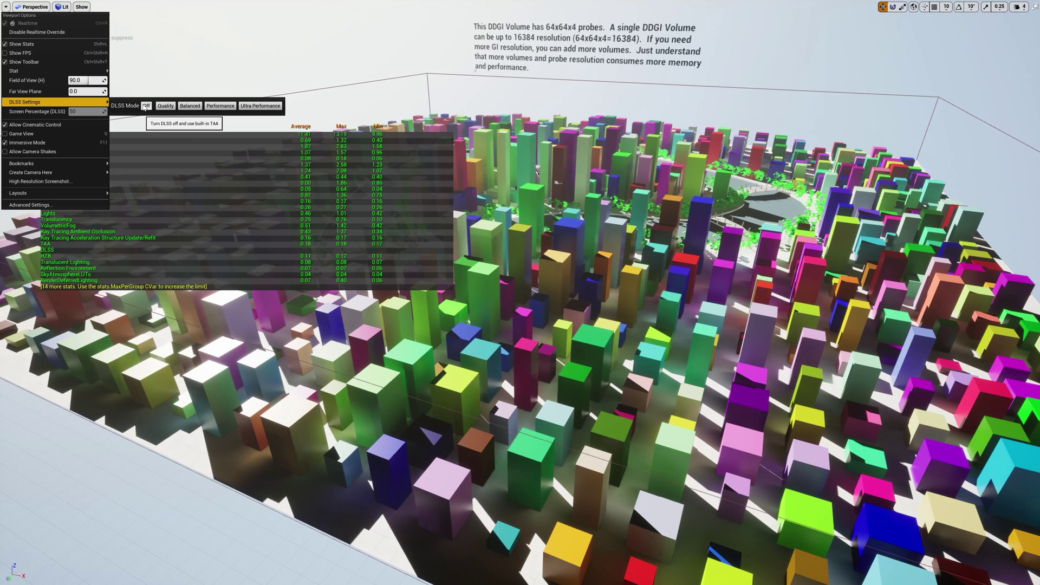
{"action": "left_click", "coordinate": [146, 106]}
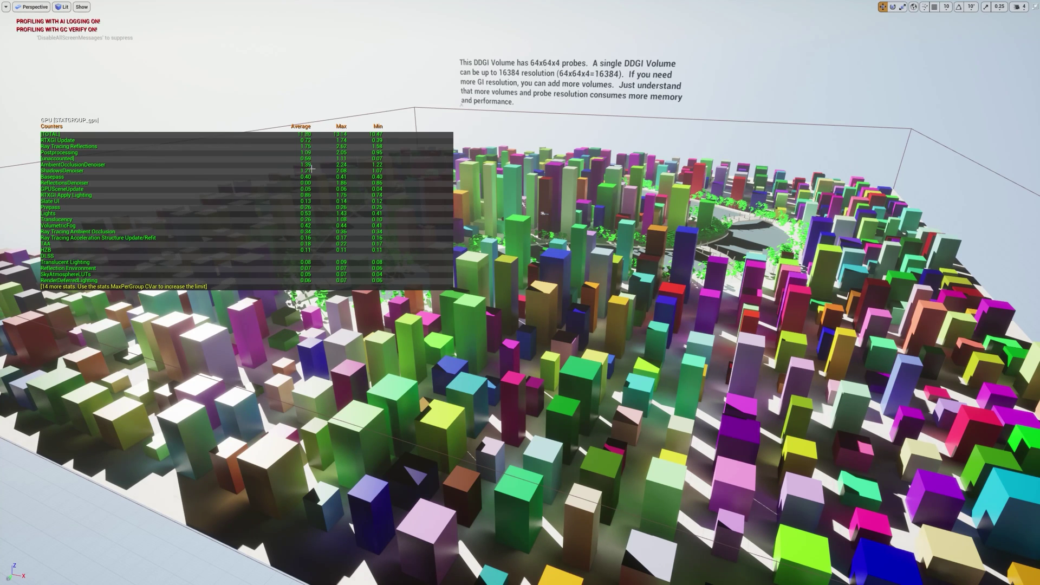
{"action": "left_click_drag", "start_coordinate": [548, 214], "coordinate": [542, 204]}
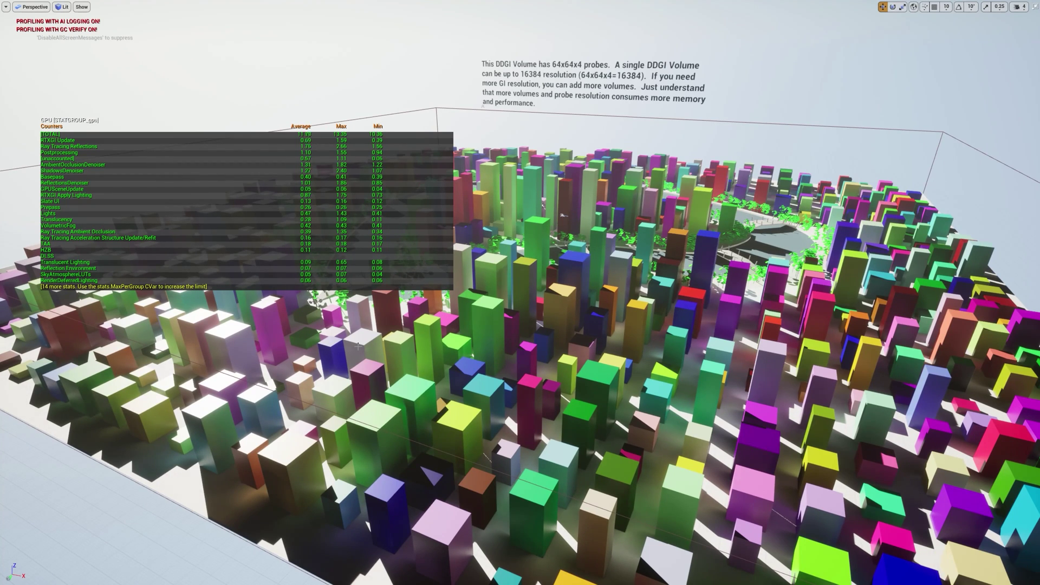
Run r.RTXGI.DDGI.LightingPass.Scale .5 in the console to halve the lighting pass scale.
{"action": "key", "text": "grave"}
{"action": "key", "text": "Up"}
{"action": "key", "text": "Up"}
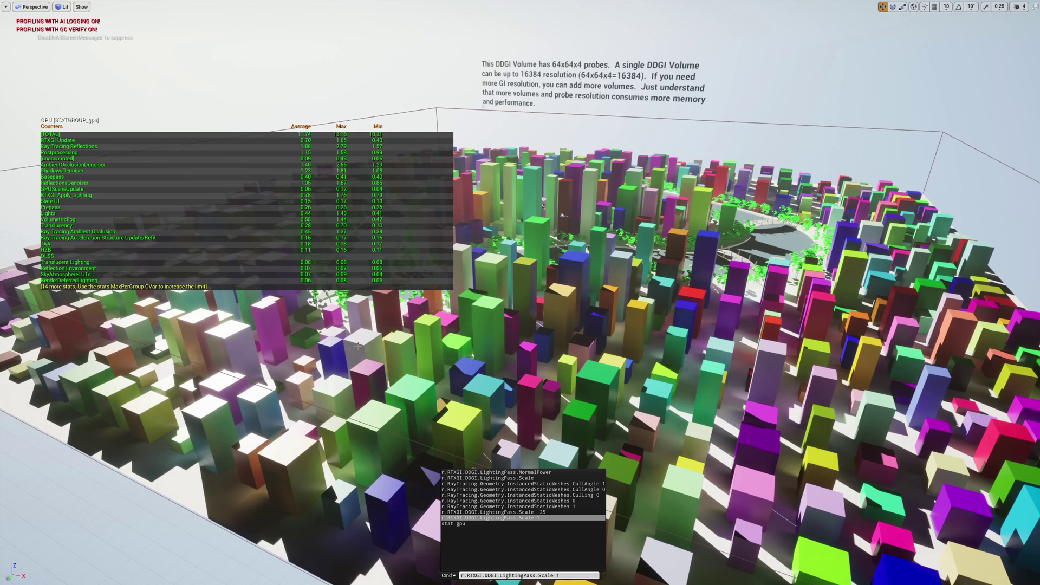
{"action": "key", "text": "BackSpace"}
{"action": "key", "text": "BackSpace"}
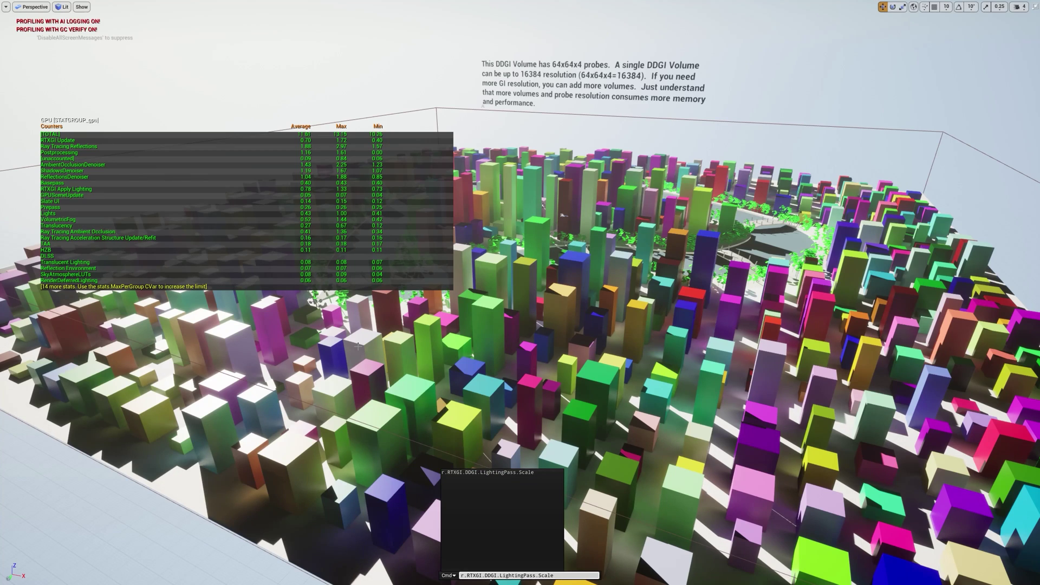
{"action": "key", "text": "Return"}
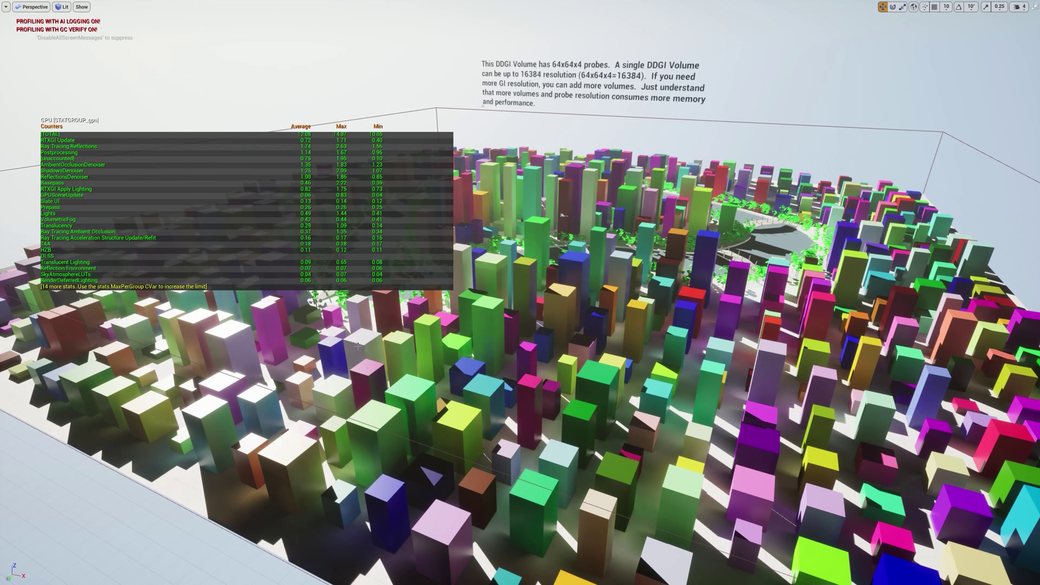
{"action": "key", "text": "grave"}
{"action": "key", "text": "Up"}
{"action": "key", "text": "BackSpace"}
{"action": "key", "text": "BackSpace"}
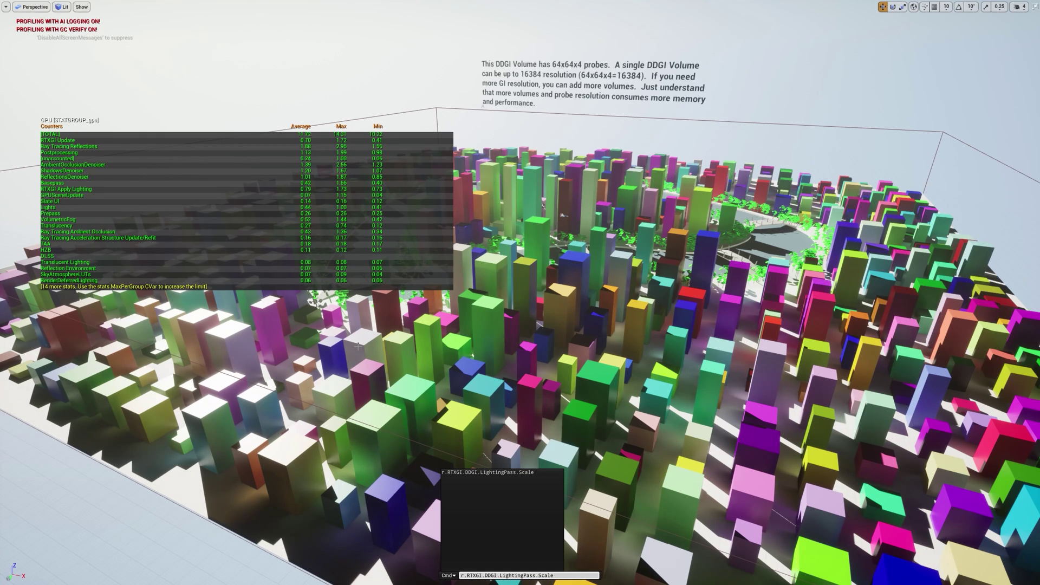
{"action": "type", "text": ".5"}
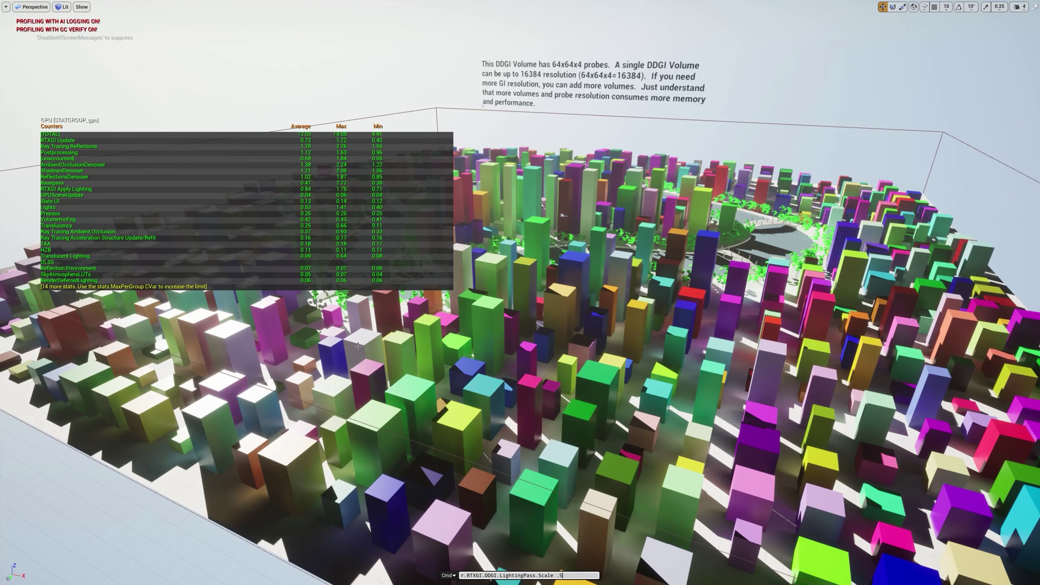
{"action": "key", "text": "Return"}
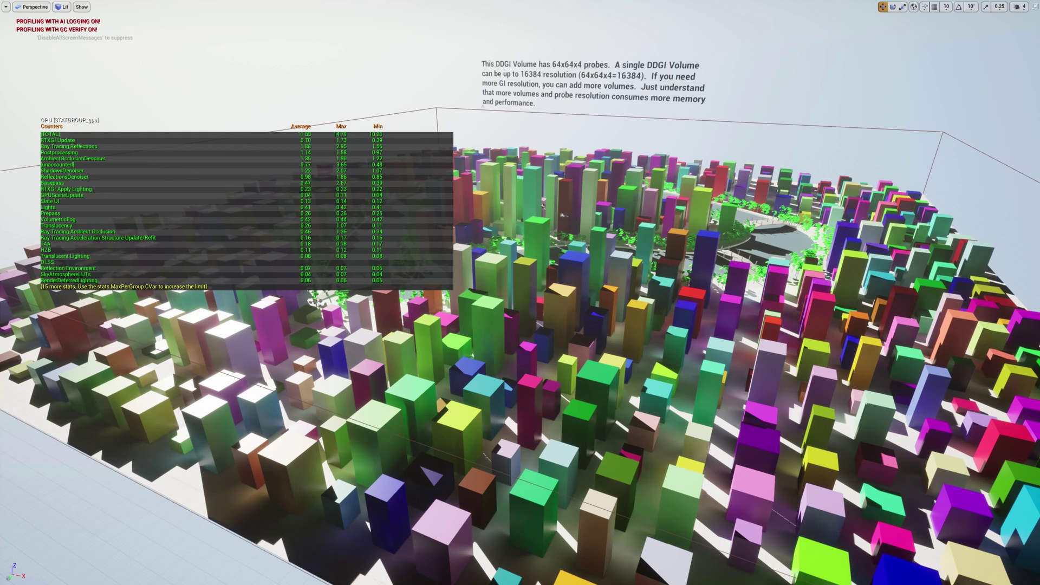
{"action": "right_click_drag", "start_coordinate": [542, 206], "coordinate": [422, 391]}
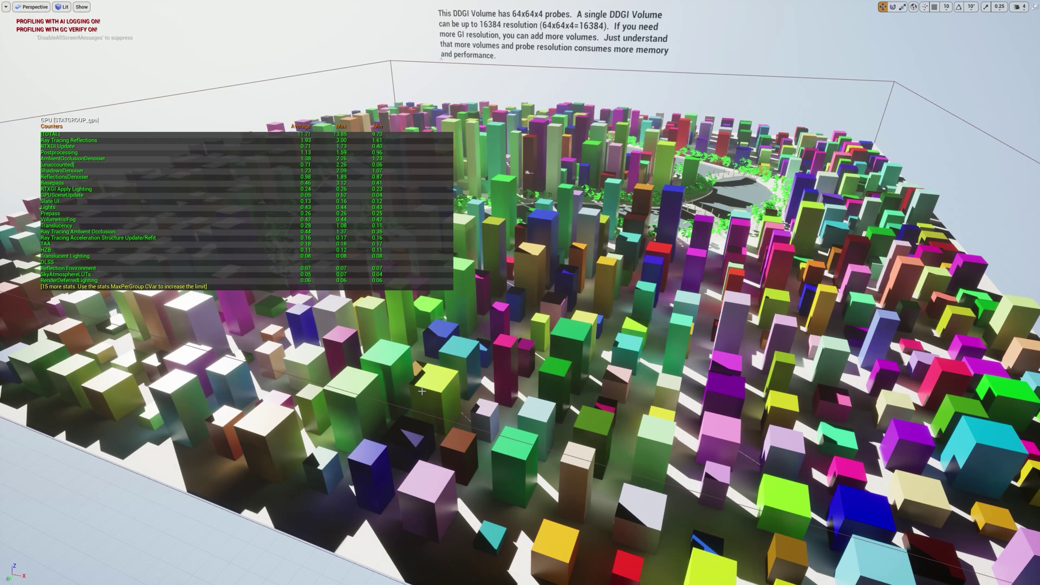
Apply r.RTXGI.DDGI.LightingPass.Scale .75 from the console.
{"action": "key", "text": "grave"}
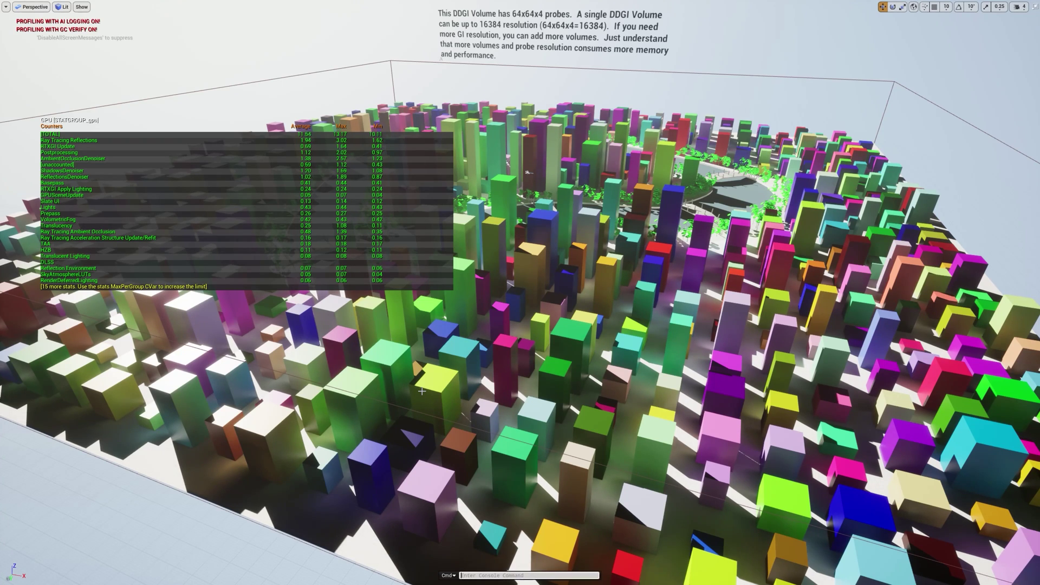
{"action": "key", "text": "Up"}
{"action": "key", "text": "BackSpace"}
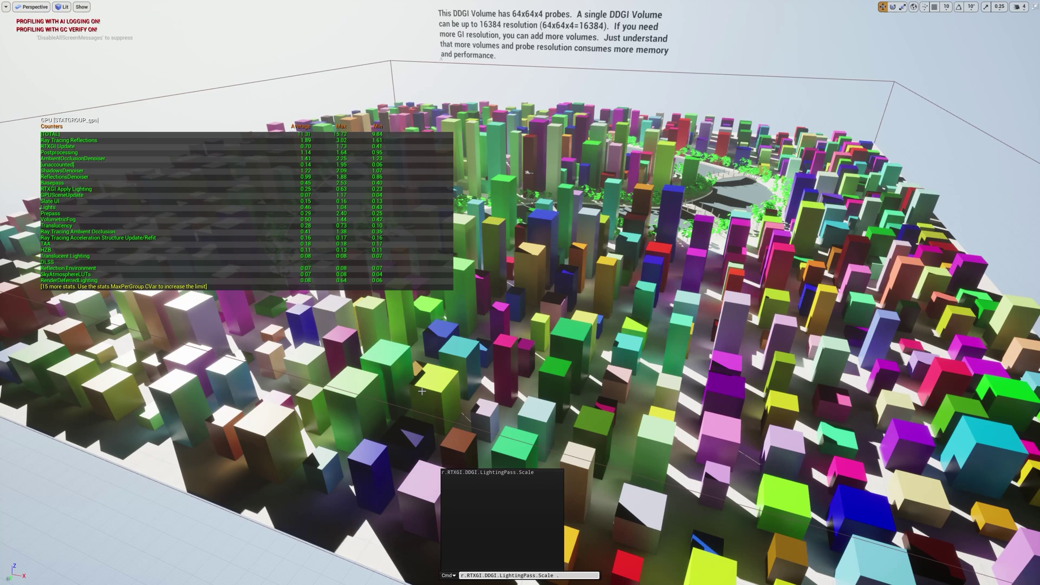
{"action": "type", "text": "75"}
{"action": "key", "text": "Return"}
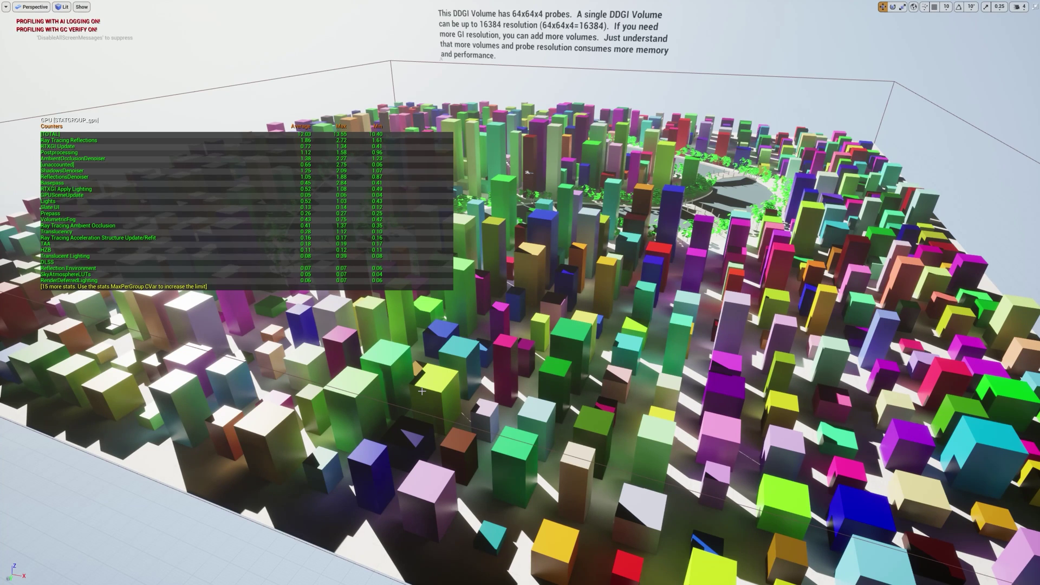
Lower the lighting pass scale to 0.25 with r.RTXGI.DDGI.LightingPass.Scale .25.
{"action": "key", "text": "grave"}
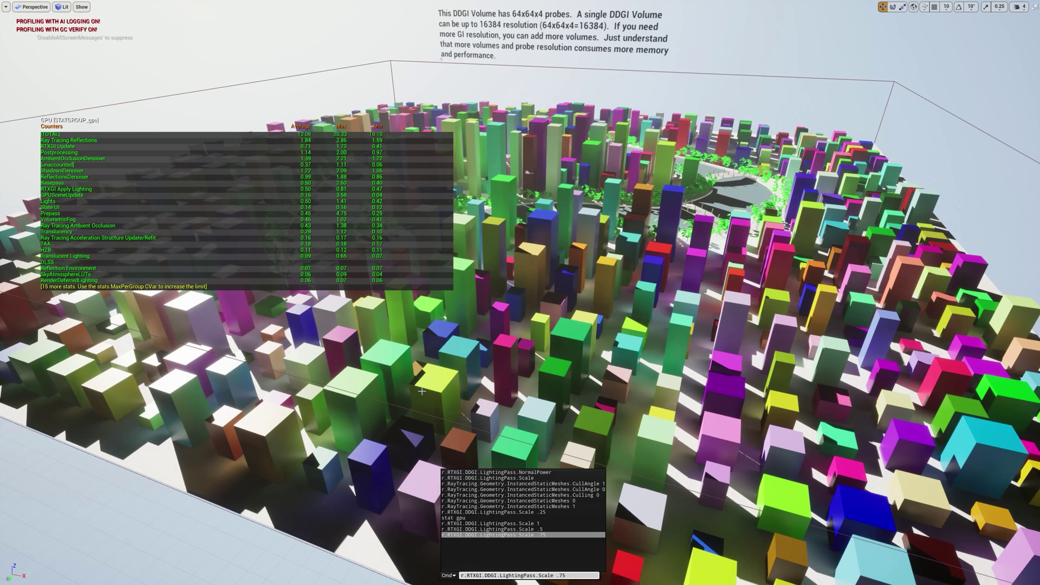
{"action": "key", "text": "Up"}
{"action": "type", "text": "25"}
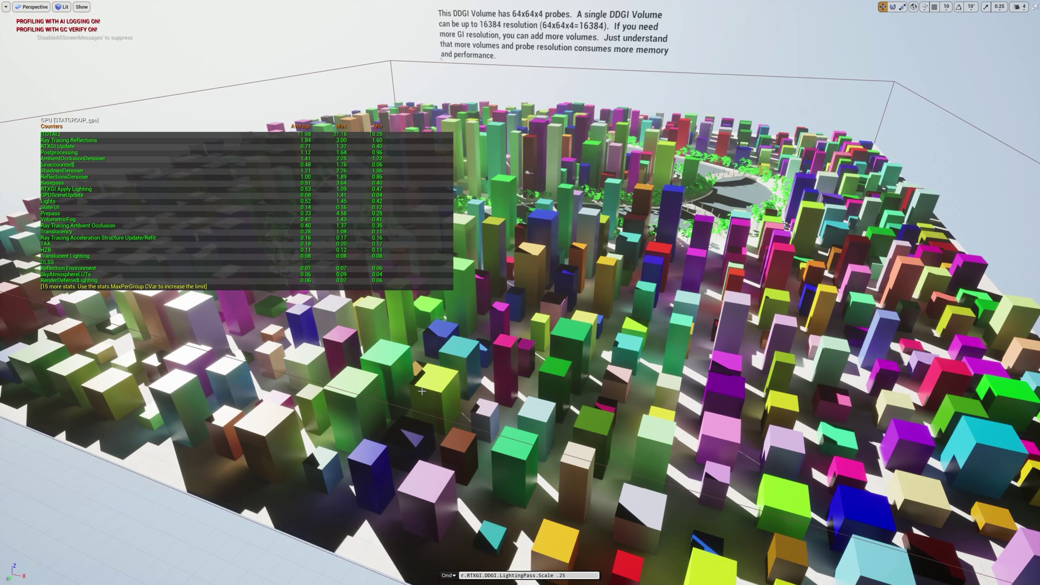
{"action": "key", "text": "Return"}
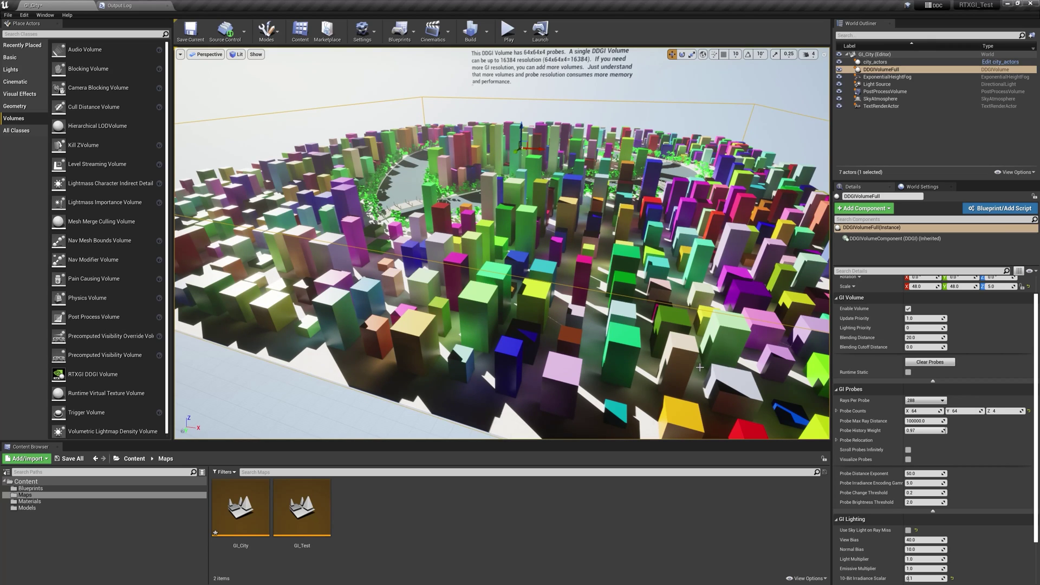
Enable Runtime Static on the DDGI volume in the Details panel.
{"action": "middle_click_drag", "start_coordinate": [697, 358], "coordinate": [731, 378]}
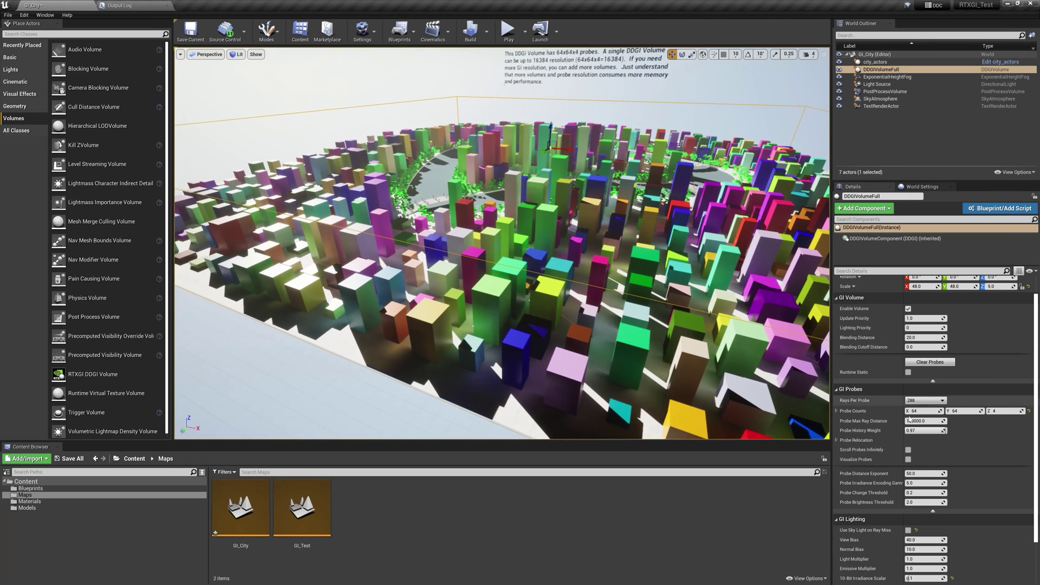
{"action": "left_click", "coordinate": [909, 372]}
{"action": "middle_click_drag", "start_coordinate": [612, 353], "coordinate": [590, 341]}
Show GPU stats and set r.RTXGI.DDGI.LightingPass.Scale to 0.5 from the console.
{"action": "key", "text": "grave"}
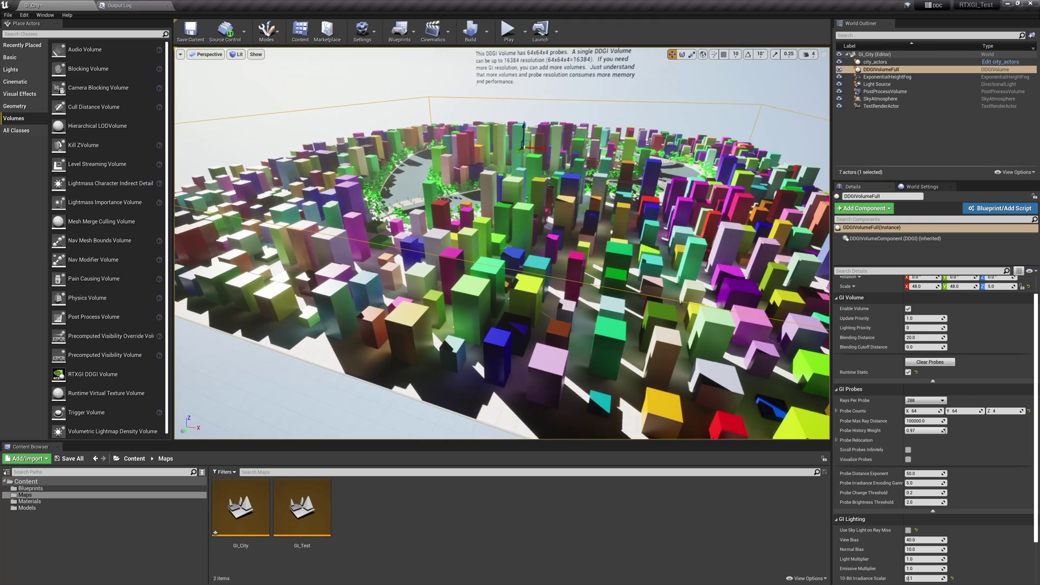
{"action": "type", "text": "stat gpu"}
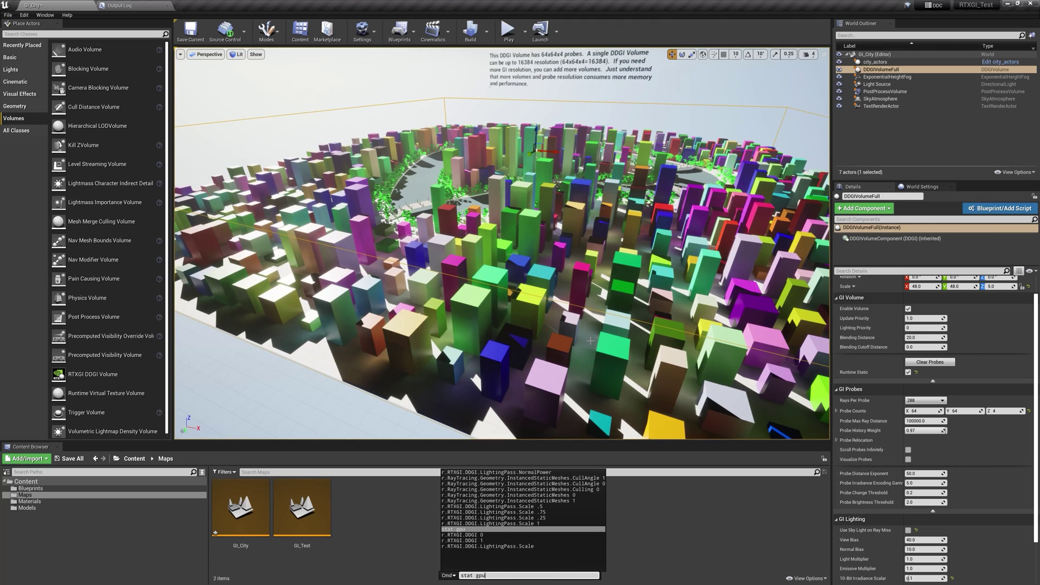
{"action": "key", "text": "Return"}
{"action": "key", "text": "grave"}
{"action": "key", "text": "Up"}
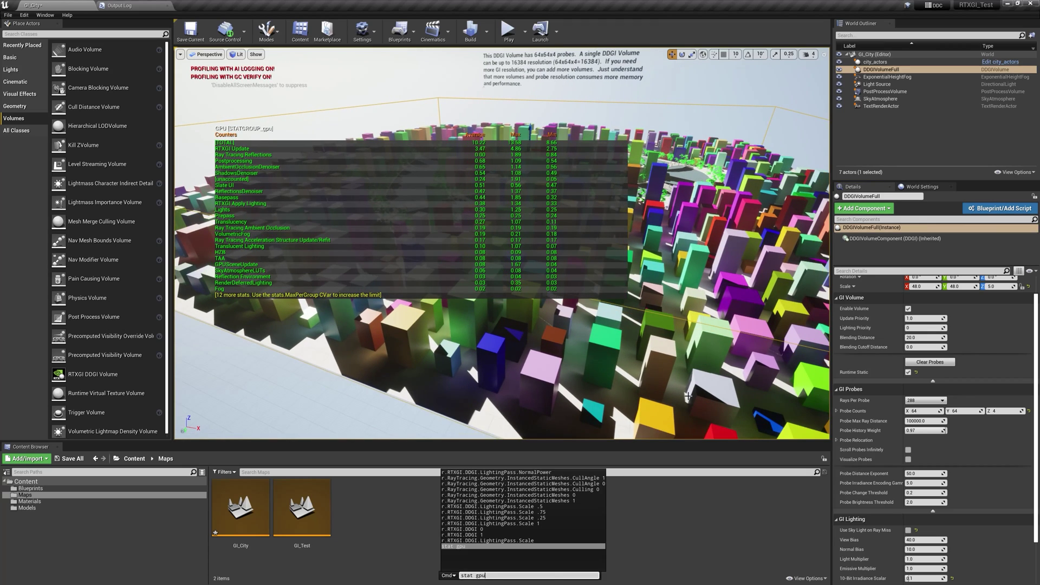
{"action": "key", "text": "Up"}
{"action": "key", "text": "Up"}
{"action": "key", "text": "Up"}
{"action": "key", "text": "Up"}
{"action": "key", "text": "Up"}
{"action": "key", "text": "Up"}
{"action": "key", "text": "Up"}
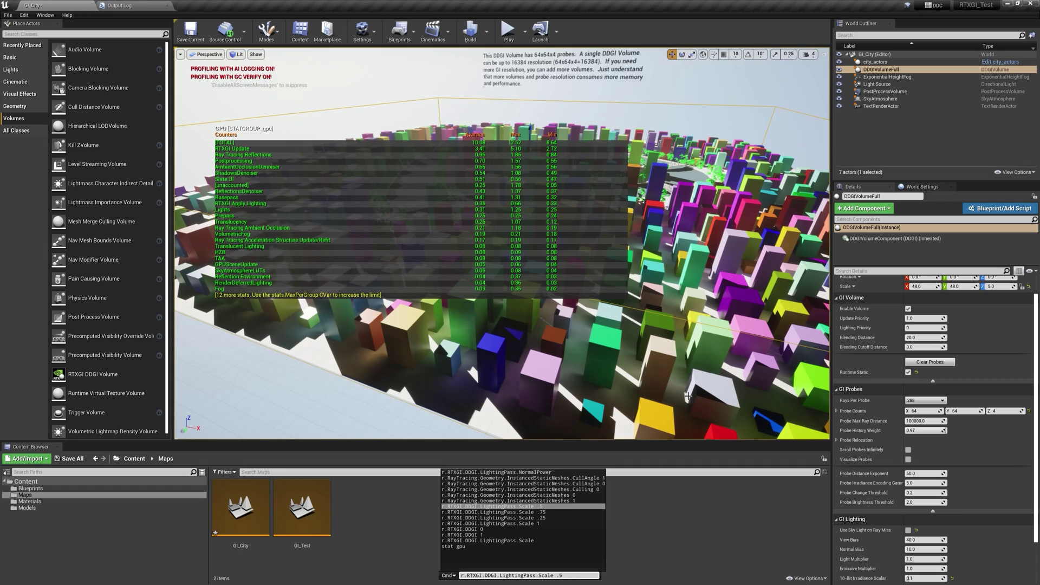
{"action": "key", "text": "Return"}
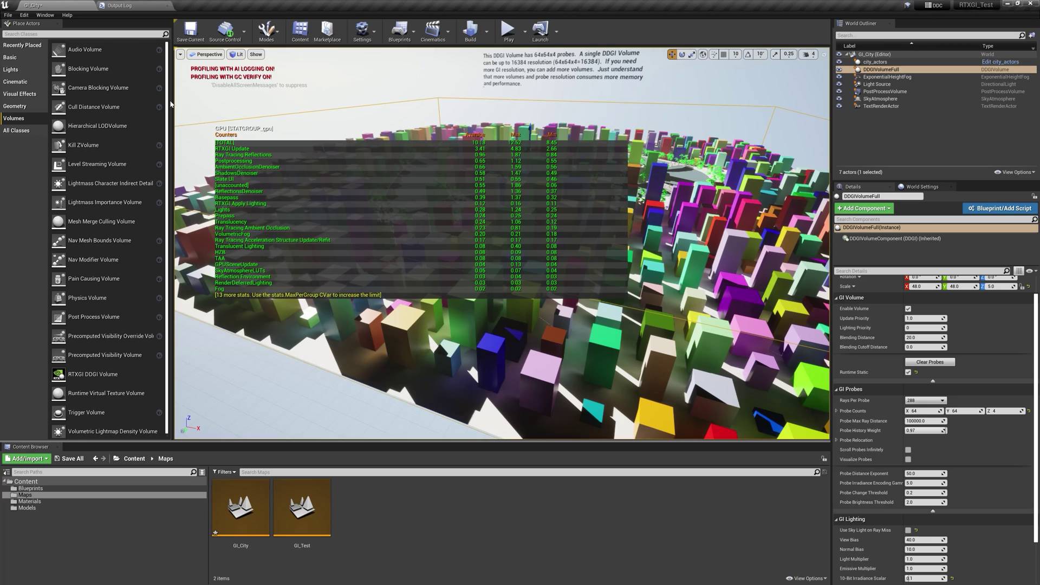
Set DLSS to Performance in the viewport options and make the viewport full-screen.
{"action": "left_click", "coordinate": [180, 55]}
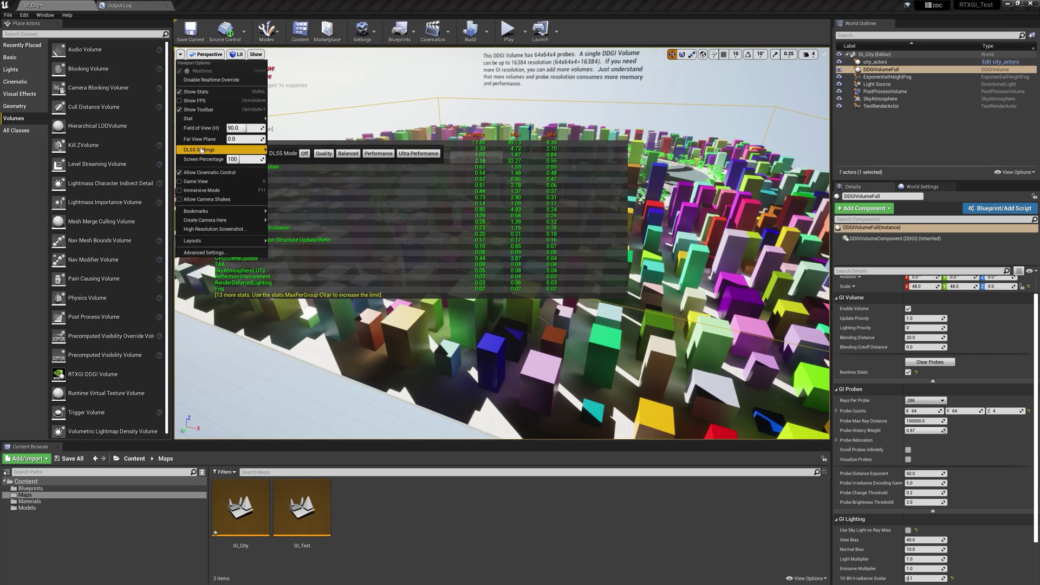
{"action": "mouse_move", "coordinate": [244, 150]}
{"action": "left_click", "coordinate": [368, 154]}
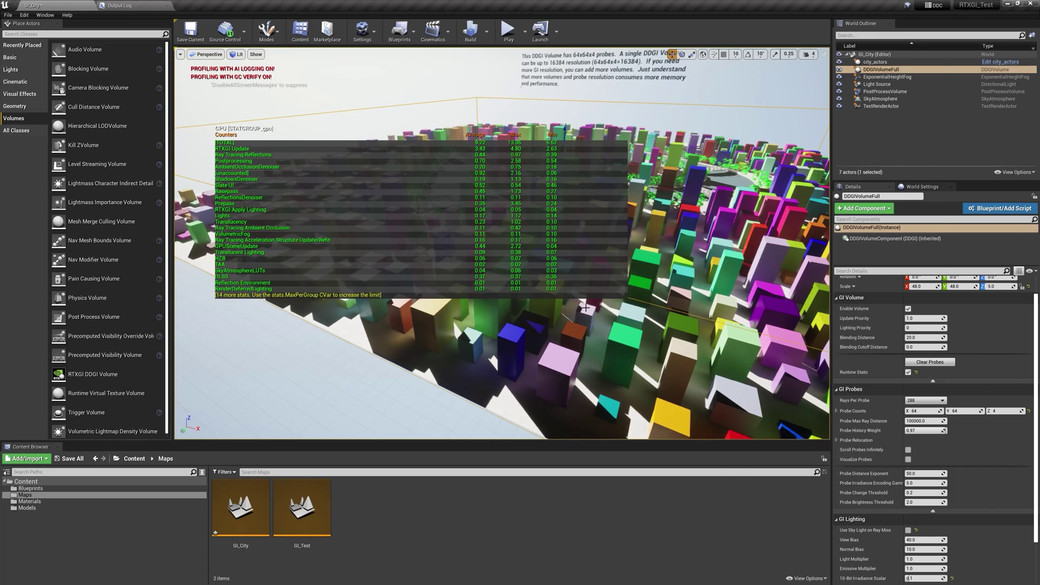
{"action": "key", "text": "F11"}
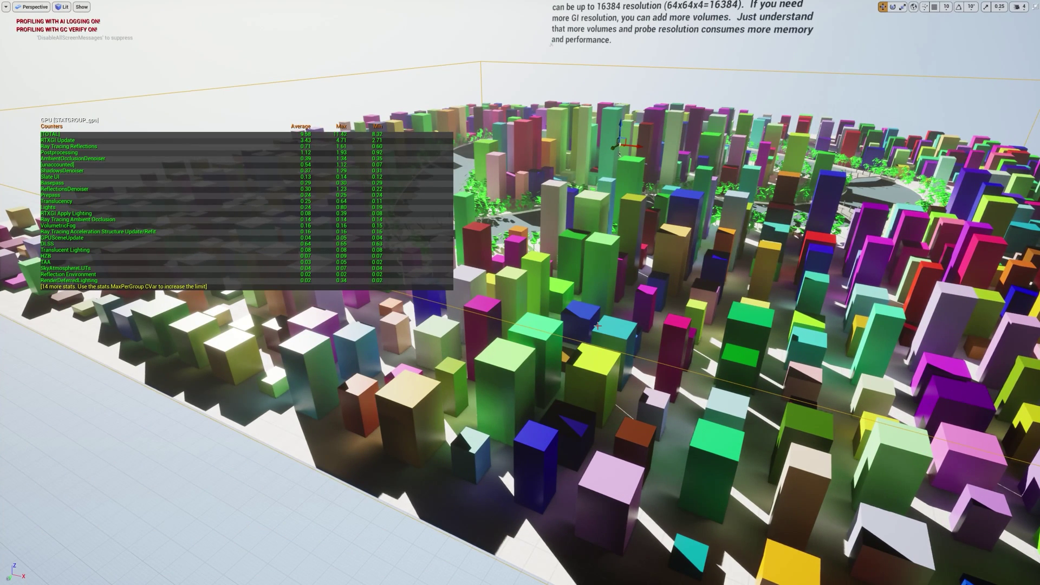
Start Play in Editor on the city level with Alt+P.
{"action": "key", "text": "alt+p"}
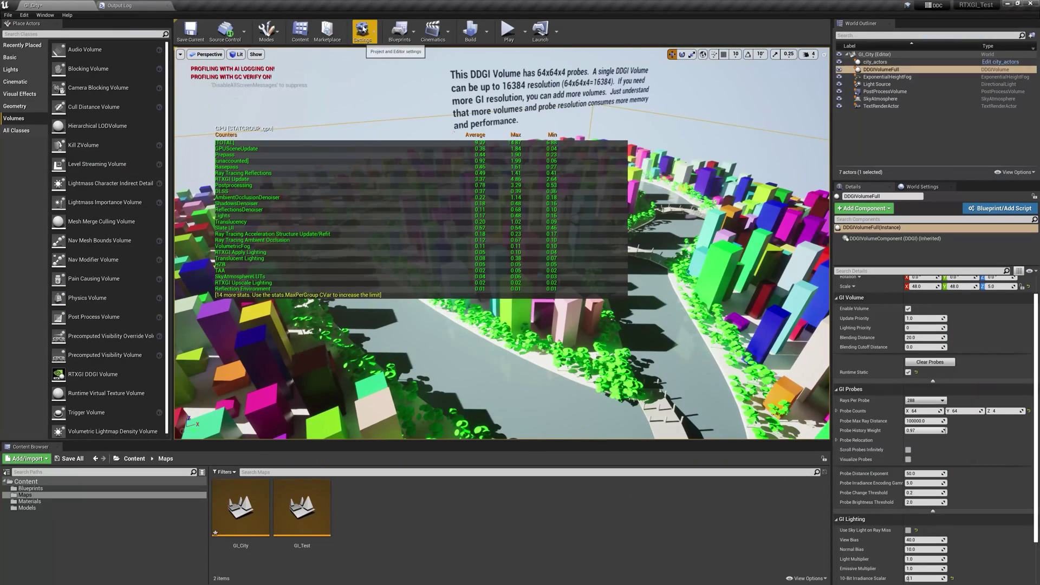
{"action": "left_click", "coordinate": [362, 30]}
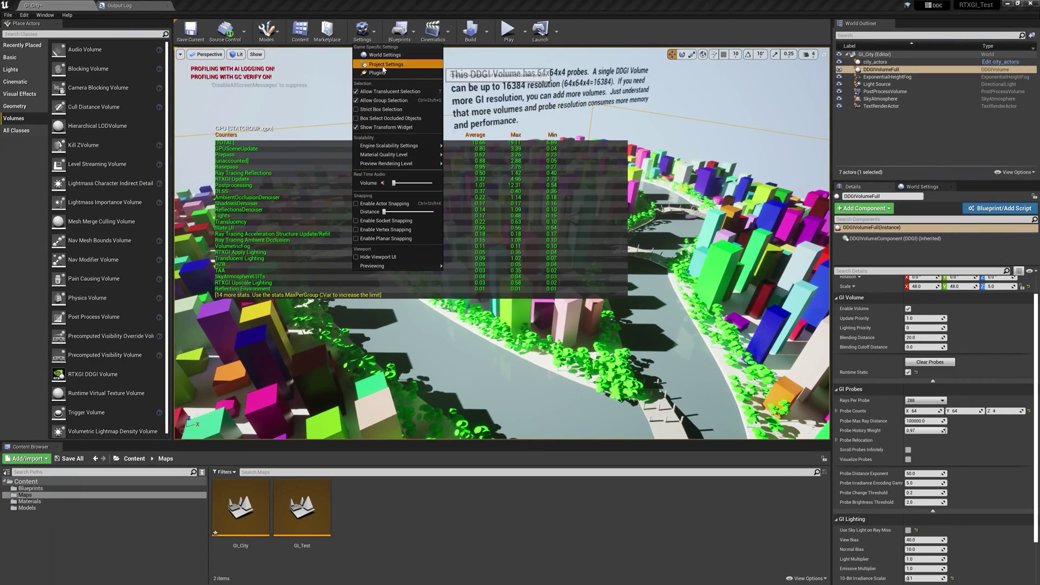
{"action": "left_click", "coordinate": [383, 64]}
{"action": "left_click_drag", "start_coordinate": [347, 216], "coordinate": [347, 428]}
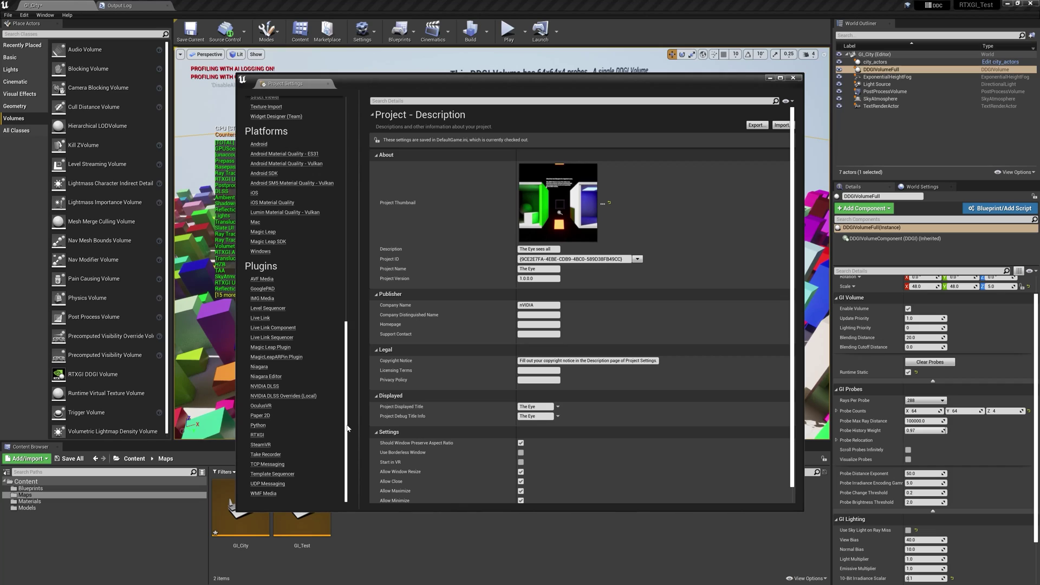
{"action": "left_click", "coordinate": [257, 435]}
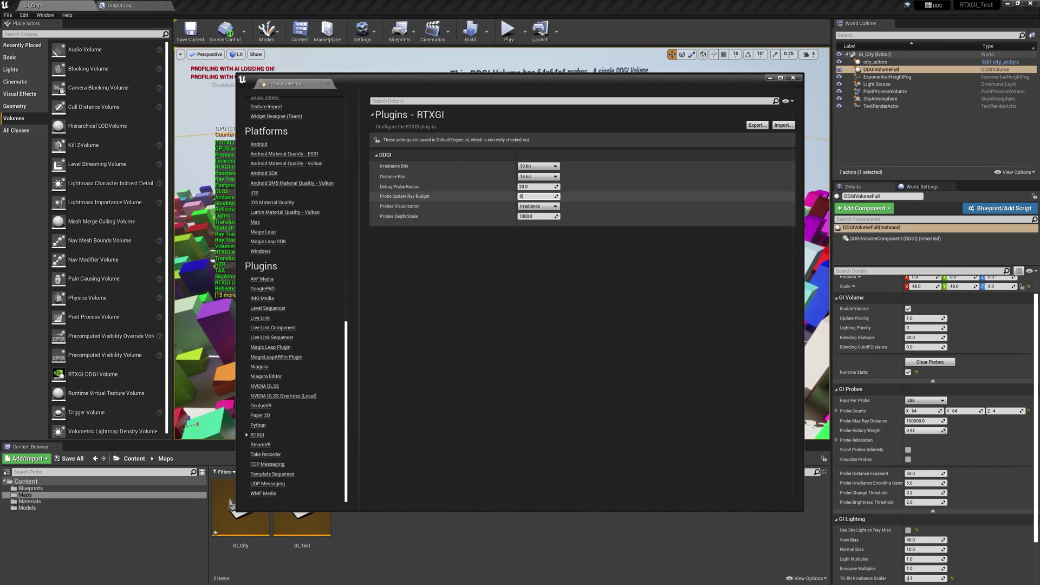
{"action": "left_click", "coordinate": [793, 77]}
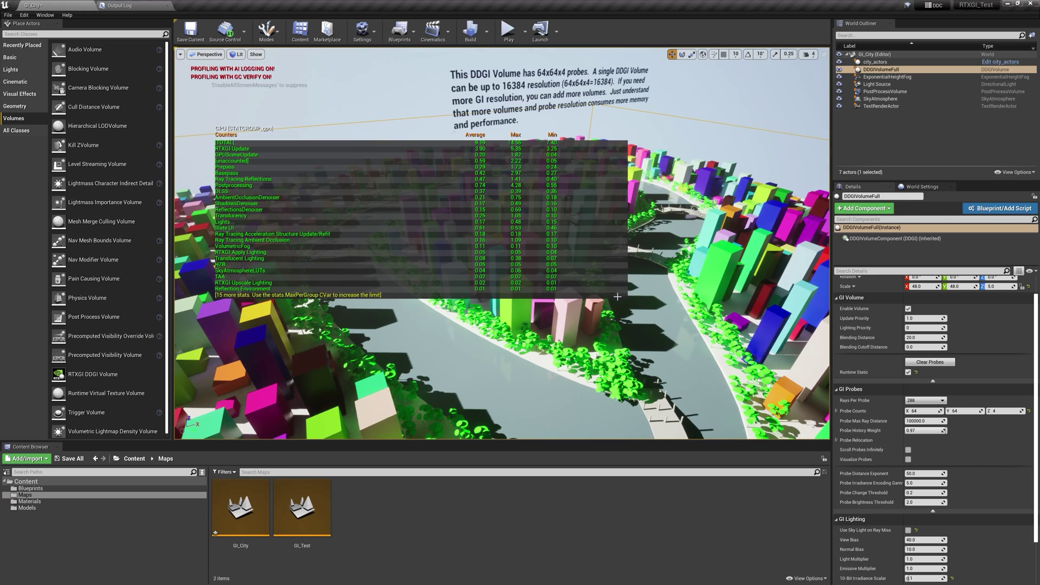
Turn the view over the city, then play the level with the game view full-screen.
{"action": "right_click_drag", "start_coordinate": [502, 210], "coordinate": [621, 301]}
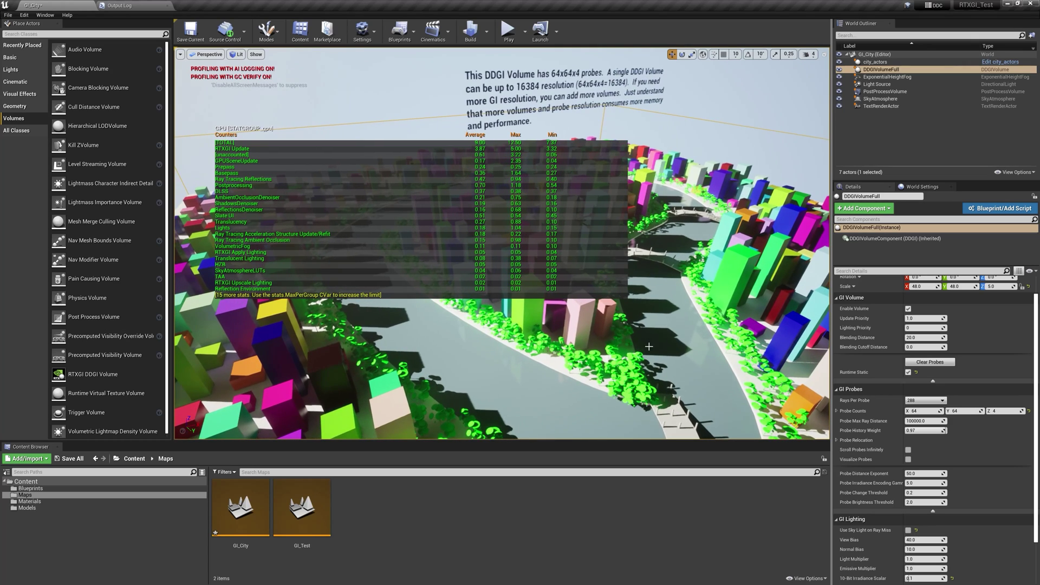
{"action": "left_click", "coordinate": [509, 30]}
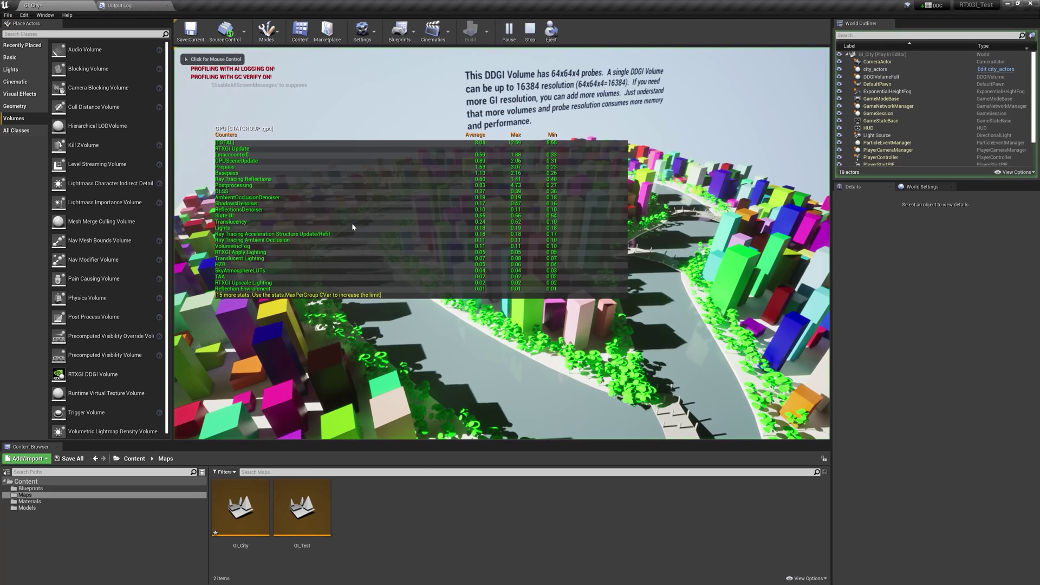
{"action": "left_click", "coordinate": [487, 149]}
{"action": "key", "text": "F11"}
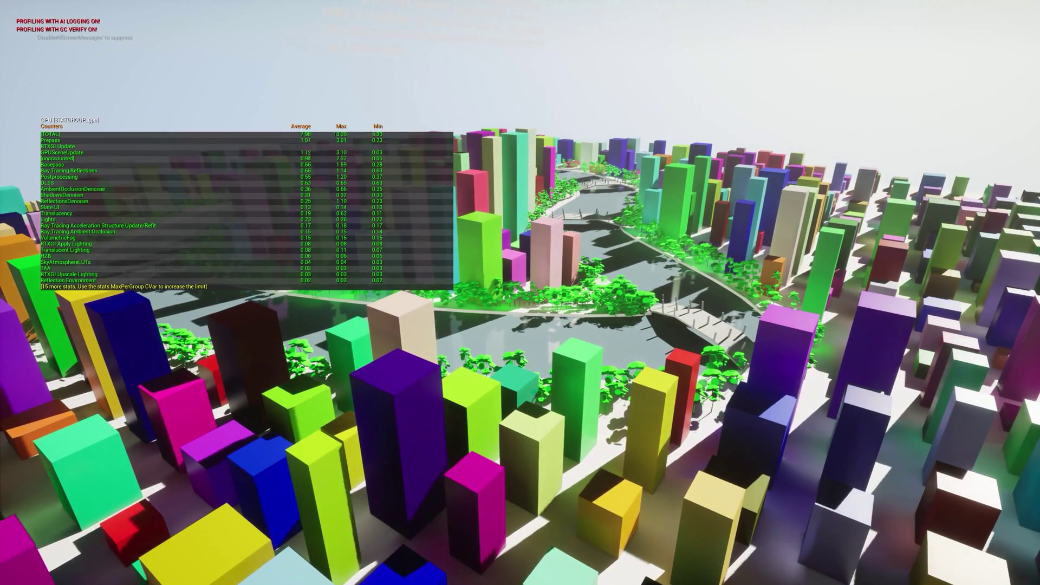